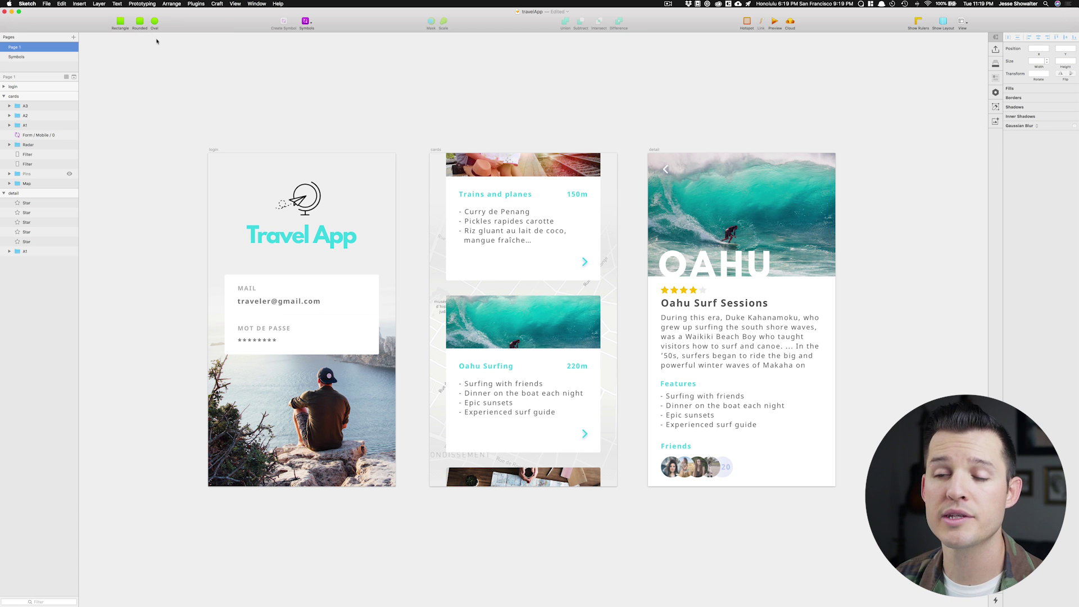
# Step: Draw a white rectangle above the login screen with the R shortcut
pyautogui.click(80, 3)
pyautogui.click(294, 88)
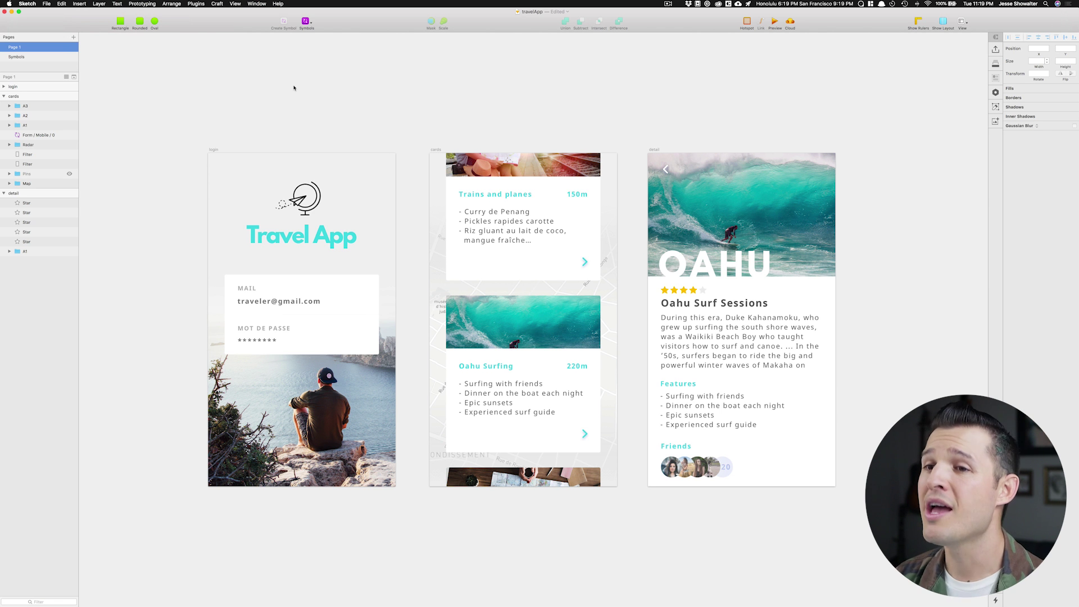
pyautogui.press('r')
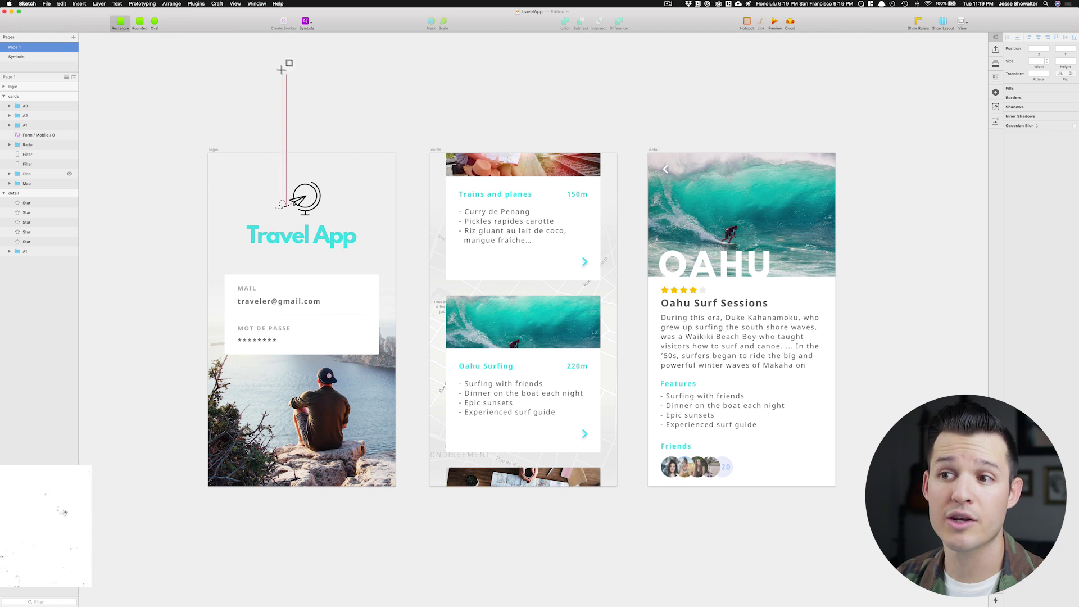
pyautogui.moveTo(255, 47); pyautogui.dragTo(324, 121)
# Step: Add a rounded rectangle (U) and an oval (O) beside the first rectangle
pyautogui.press('u')
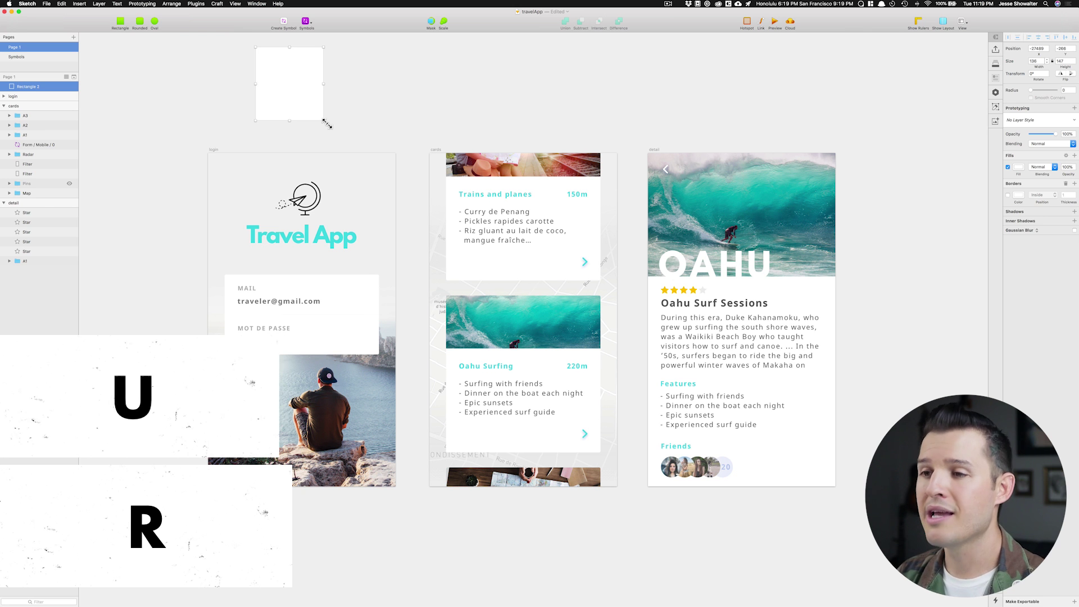
pyautogui.moveTo(344, 50); pyautogui.dragTo(416, 127)
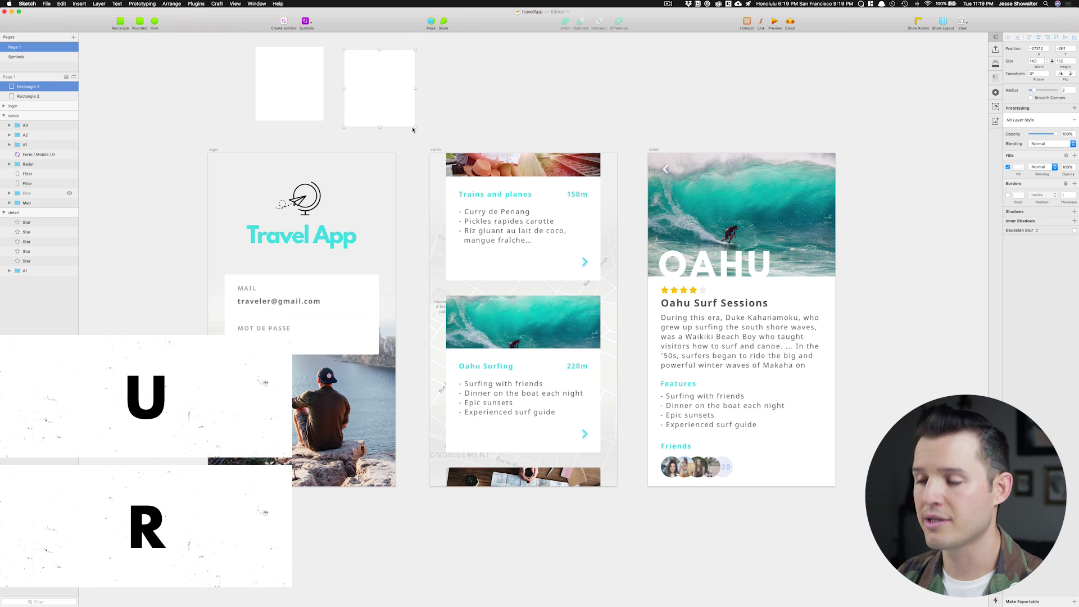
pyautogui.press('o')
pyautogui.moveTo(429, 51); pyautogui.dragTo(518, 126)
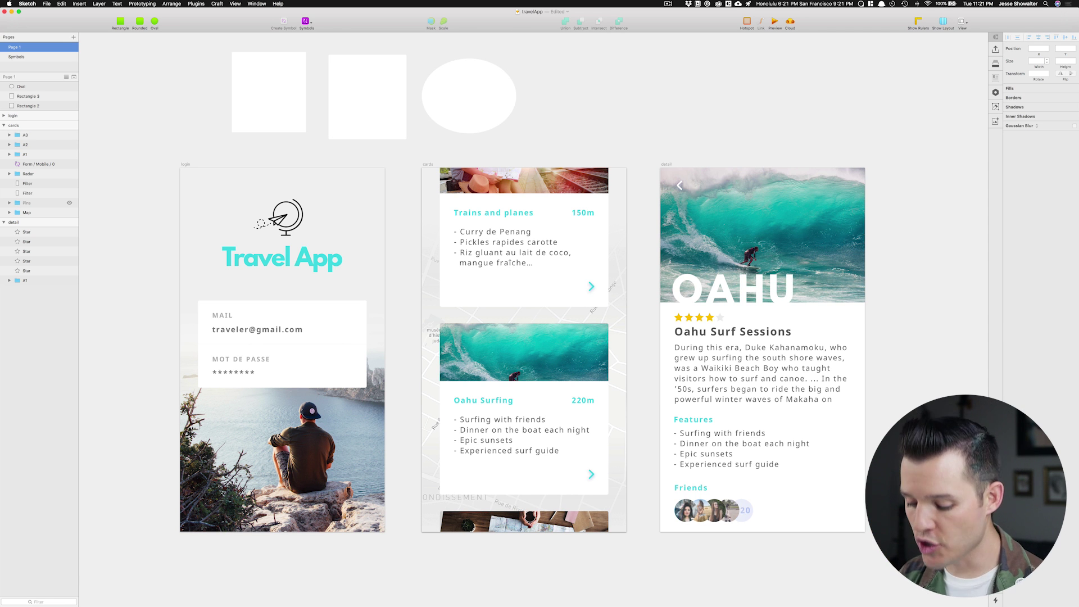
pyautogui.hotkey('ctrl', 'r')
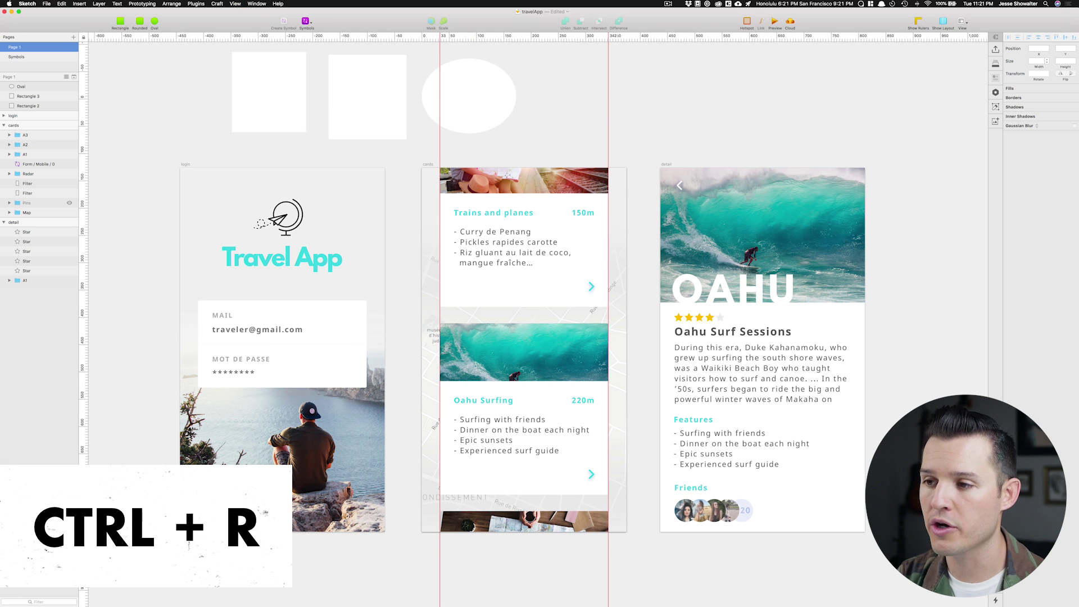
pyautogui.hotkey('ctrl', 'r')
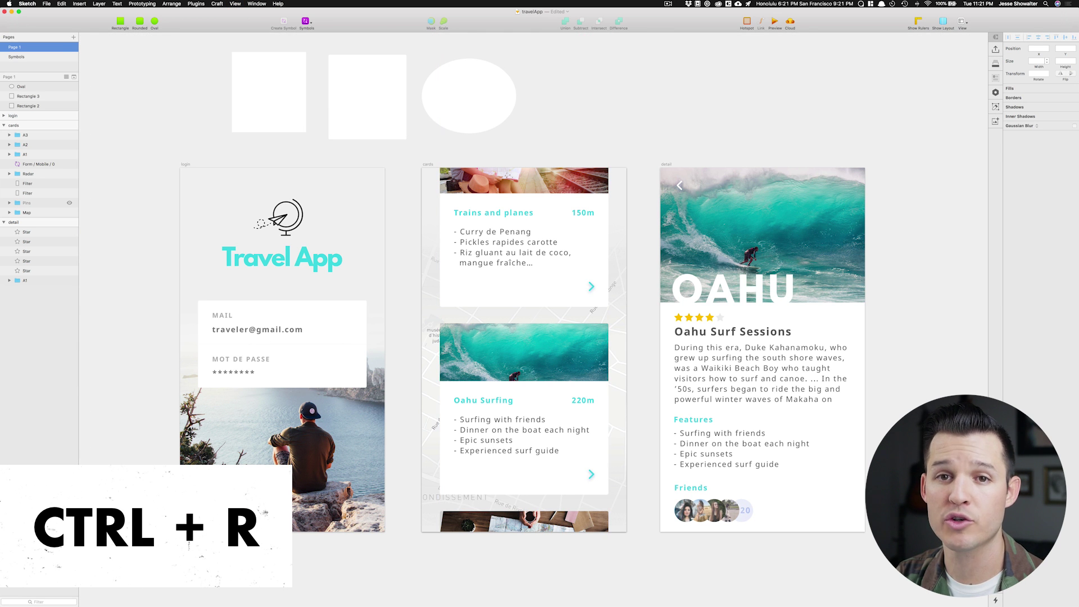
pyautogui.hotkey('ctrl', 'r')
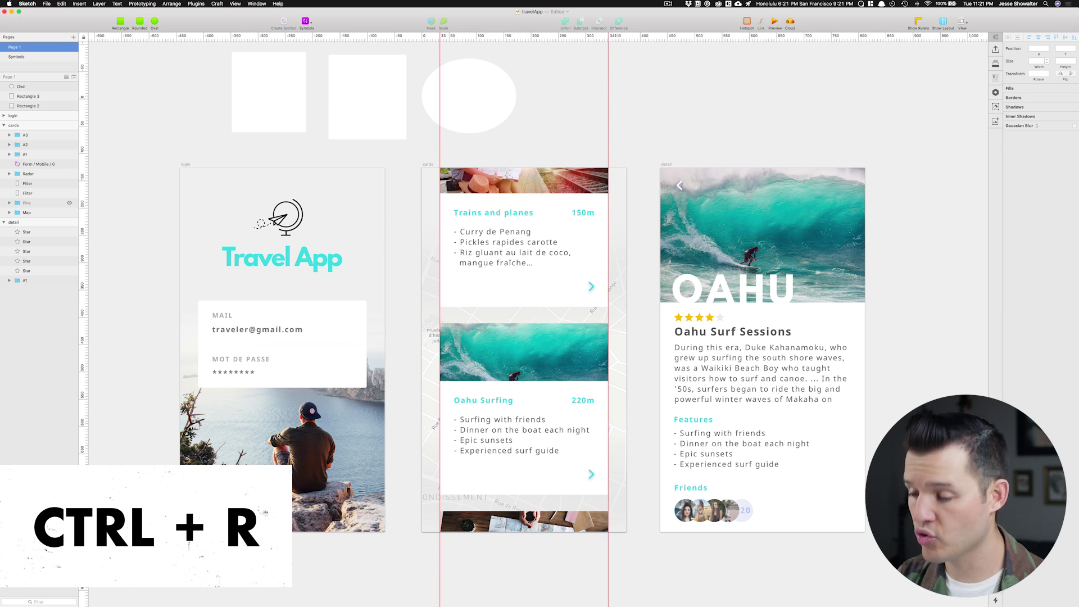
pyautogui.hotkey('ctrl', 'l')
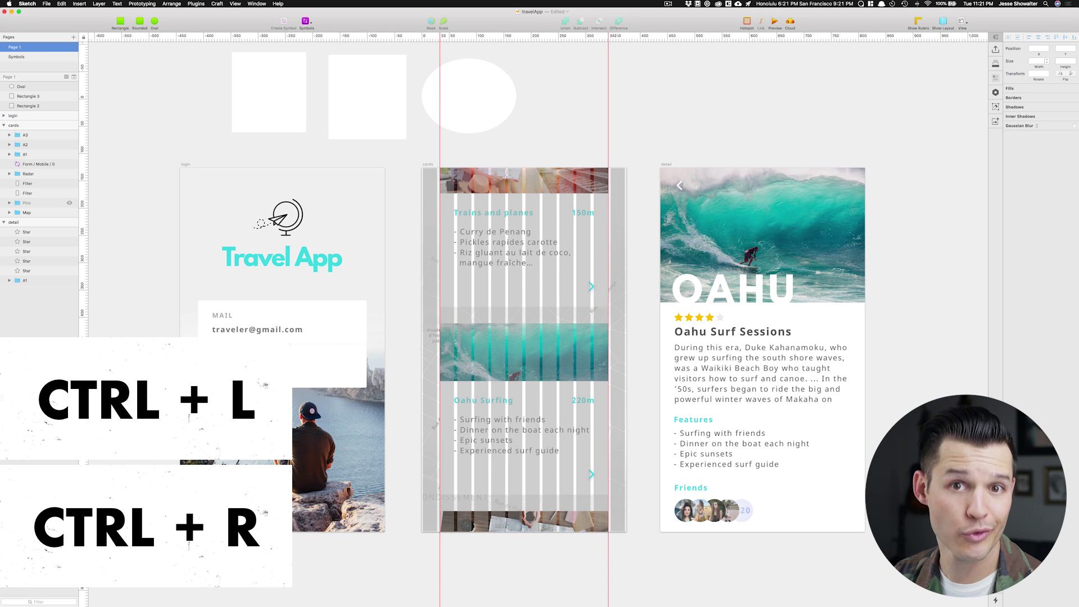
pyautogui.hotkey('ctrl', 'l')
pyautogui.hotkey('ctrl', 'l')
pyautogui.hotkey('ctrl', 'l')
pyautogui.hotkey('ctrl', 'l')
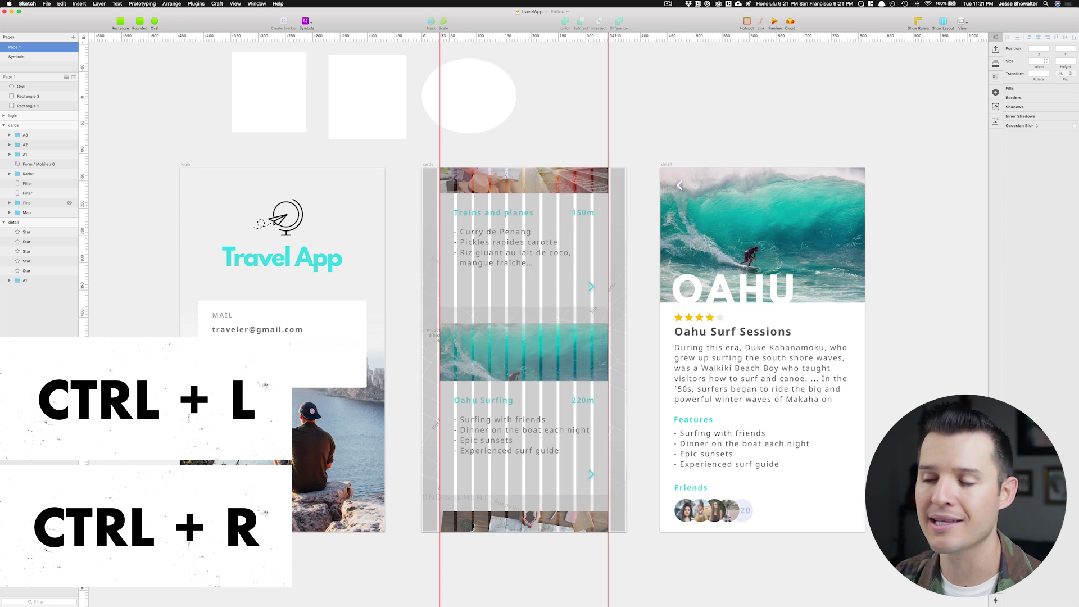
pyautogui.hotkey('ctrl', 'l')
pyautogui.hotkey('ctrl', 'r')
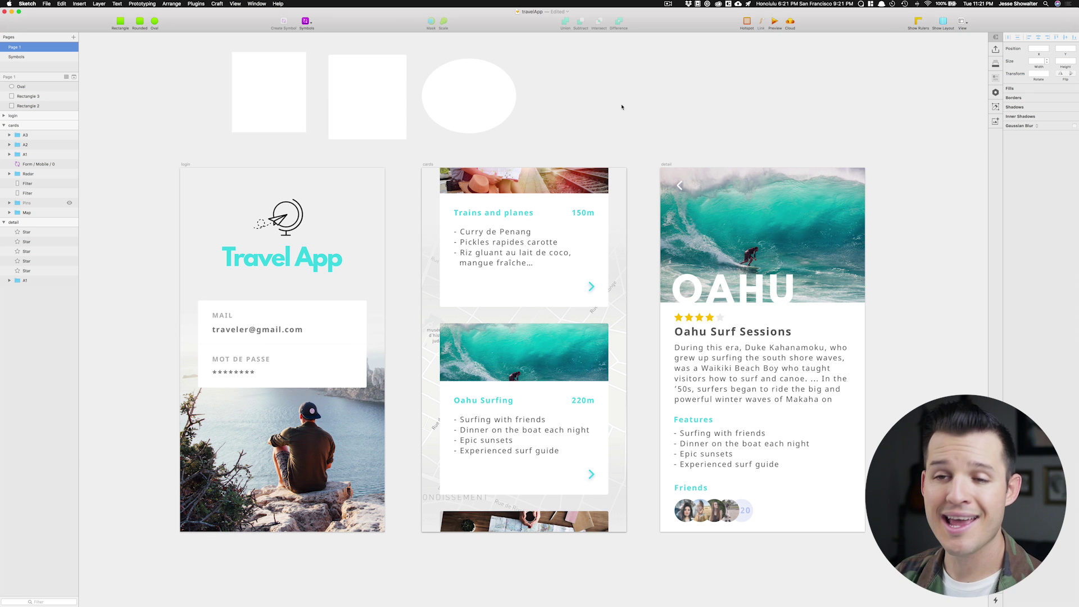
# Step: Create an iPhone 8 preset artboard to the right of the Oahu detail screen
pyautogui.press('a')
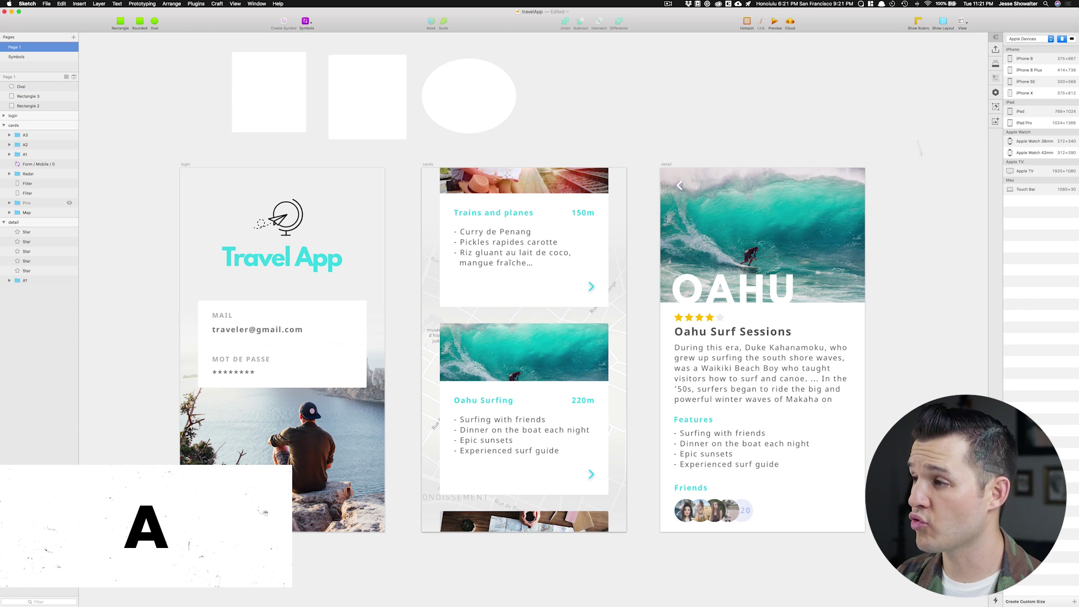
pyautogui.moveTo(883, 84)
pyautogui.mouseDown()
pyautogui.moveTo(910, 109)
pyautogui.moveTo(918, 146)
pyautogui.moveTo(987, 285)
pyautogui.moveTo(651, 252)
pyautogui.moveTo(667, 246)
pyautogui.mouseUp()
pyautogui.press('a')
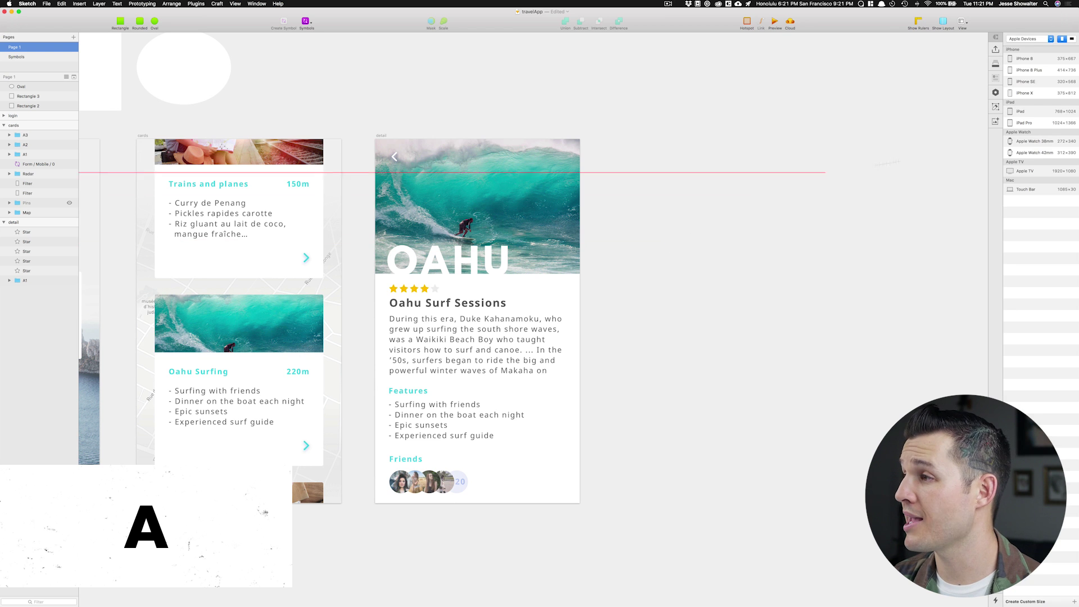
pyautogui.click(1028, 58)
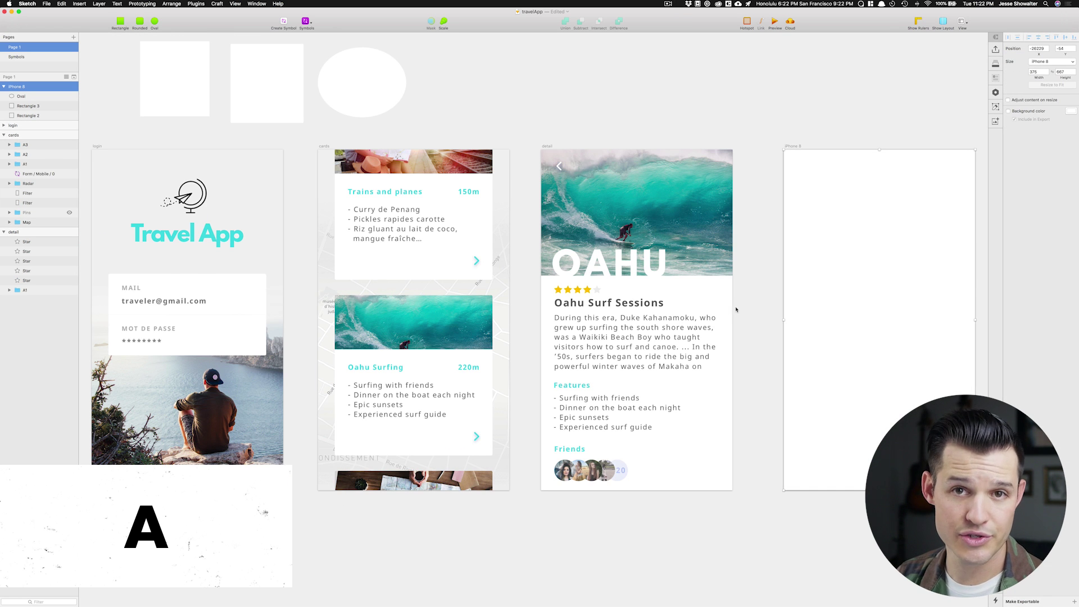
pyautogui.moveTo(736, 309); pyautogui.dragTo(488, 302)
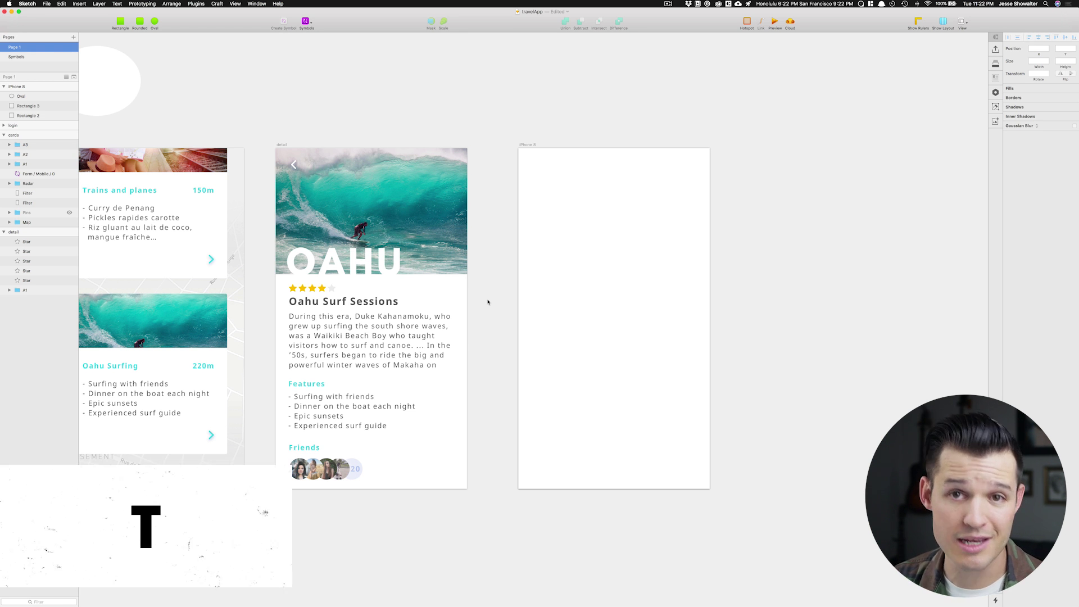
# Step: Add a text layer reading 'Add some text' near the top of the iPhone 8 artboard
pyautogui.click(559, 221)
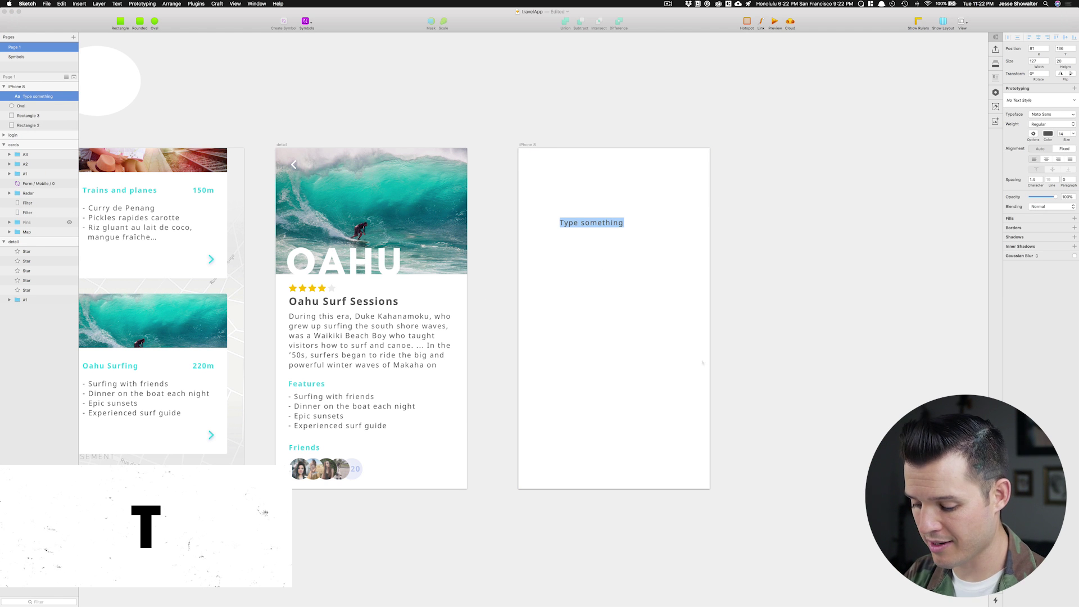
pyautogui.write('Add some text')
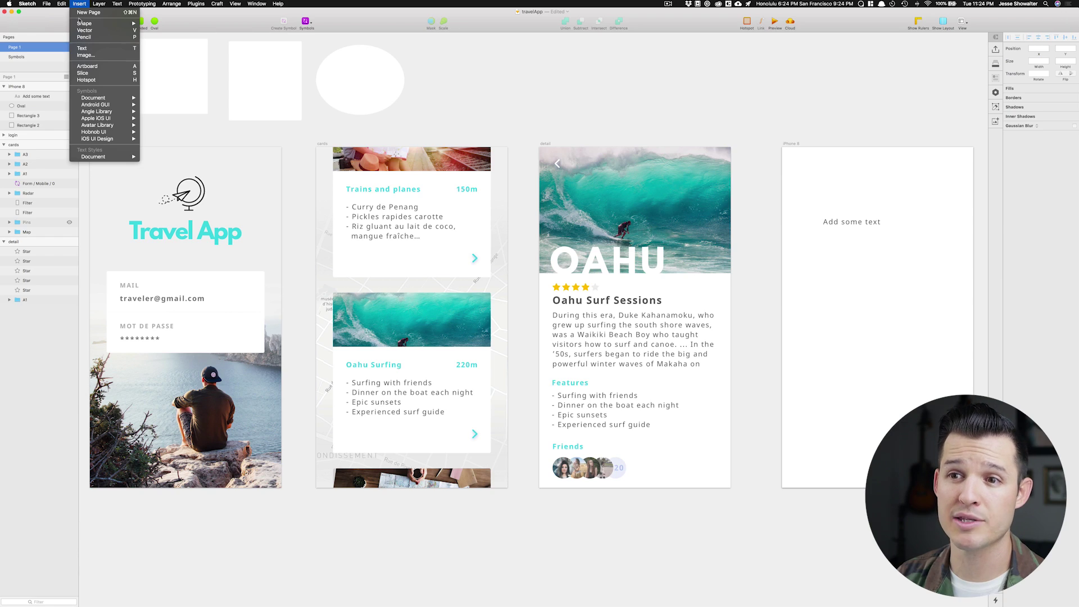
pyautogui.moveTo(84, 23)
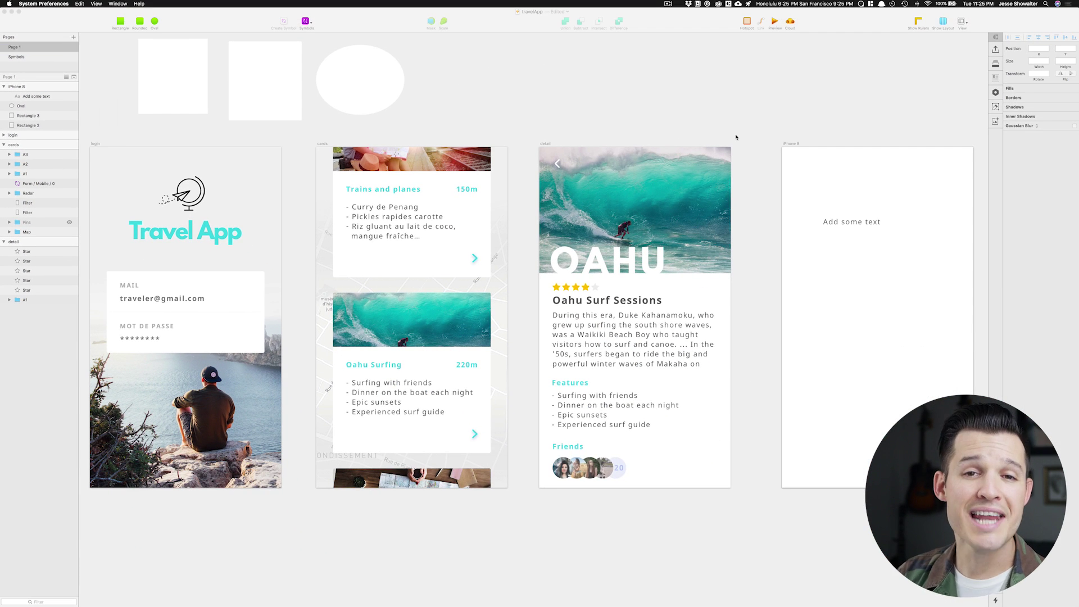
# Step: Show Keyboard > App Shortcuts, listing the six custom Sketch shortcuts
pyautogui.click(731, 596)
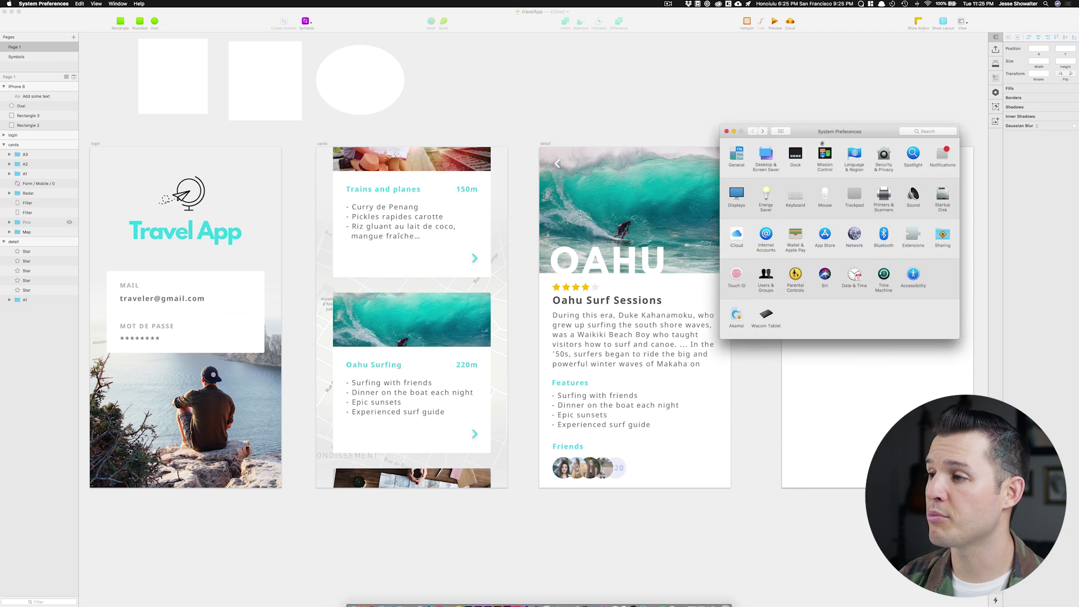
pyautogui.moveTo(1075, 115); pyautogui.dragTo(569, 67)
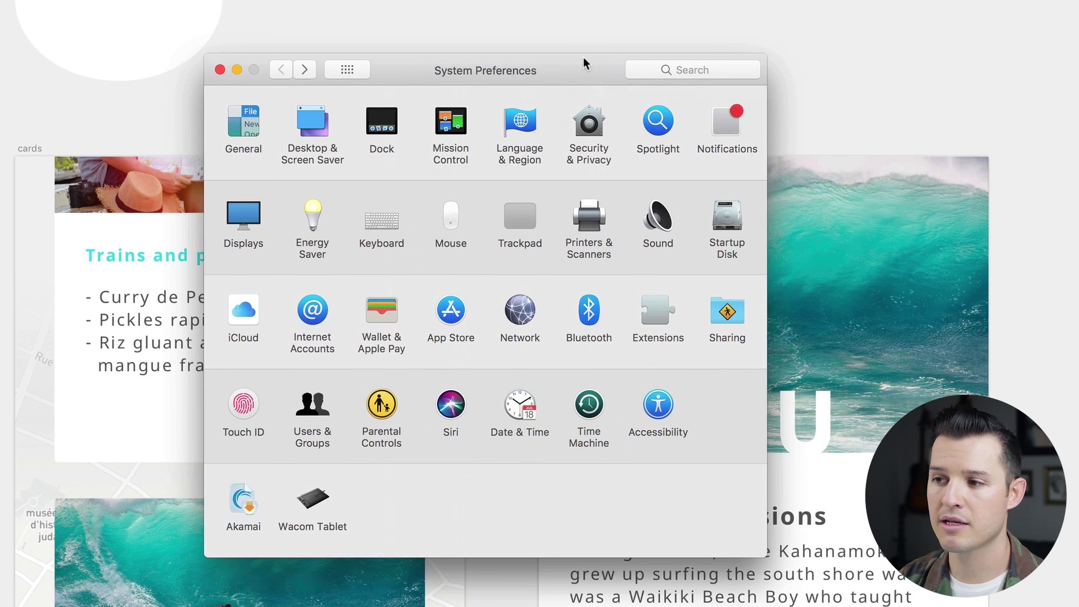
pyautogui.click(387, 221)
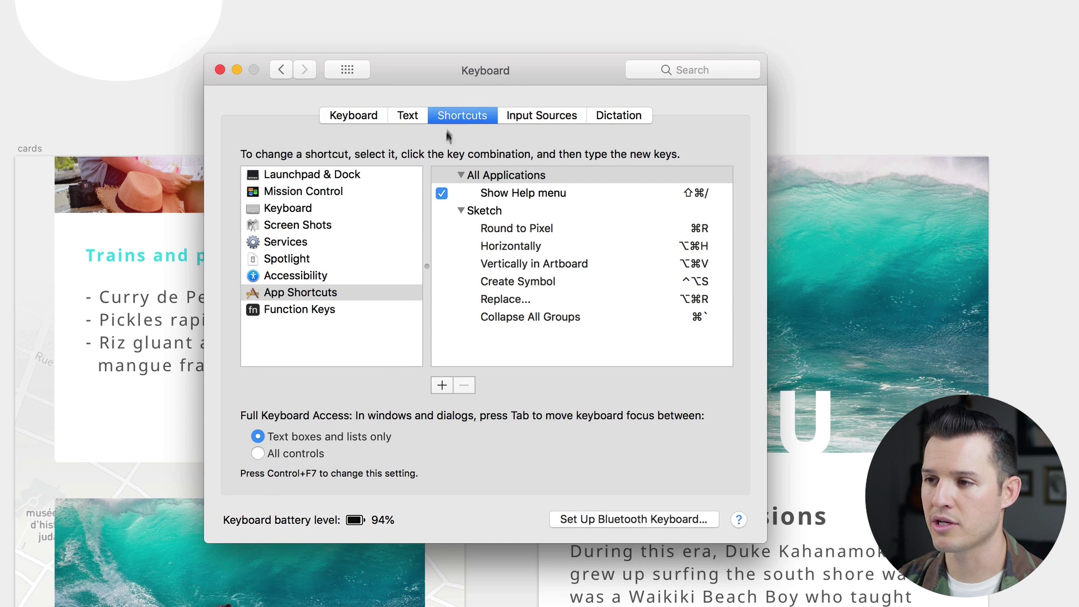
pyautogui.click(308, 292)
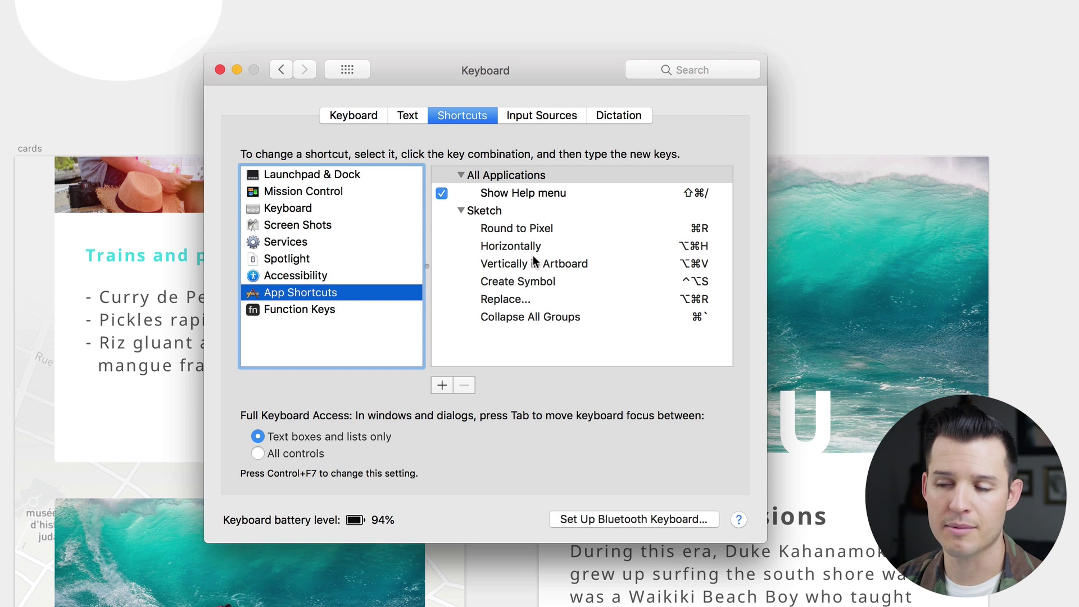
# Step: Add a Sketch app shortcut for the Star menu item as ⌃⌥⌘S, then quit System Preferences
pyautogui.click(442, 385)
pyautogui.click(488, 111)
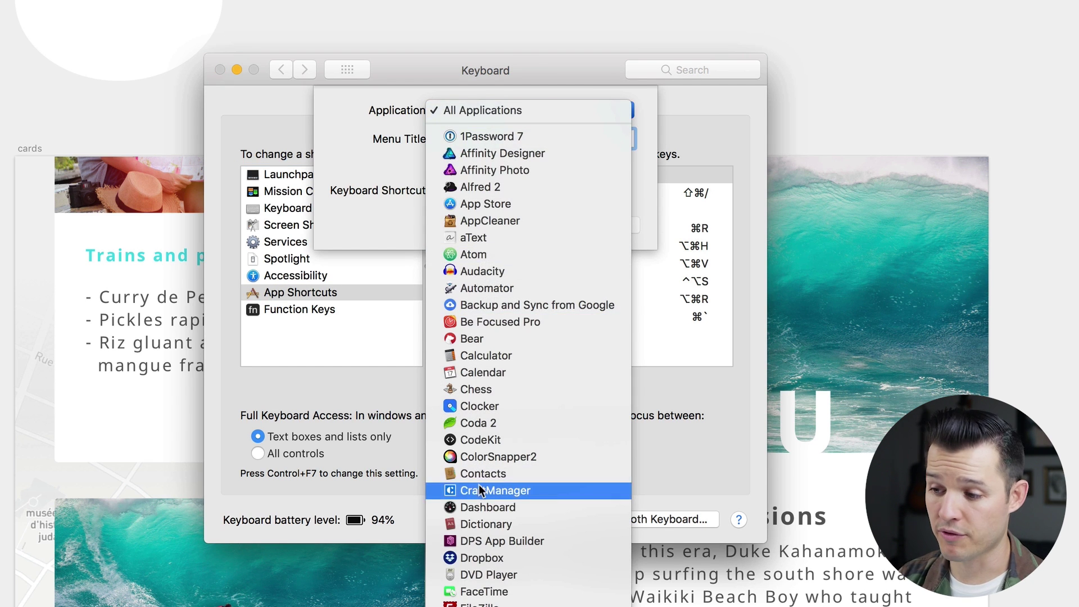
pyautogui.scroll(-10, 483, 489)
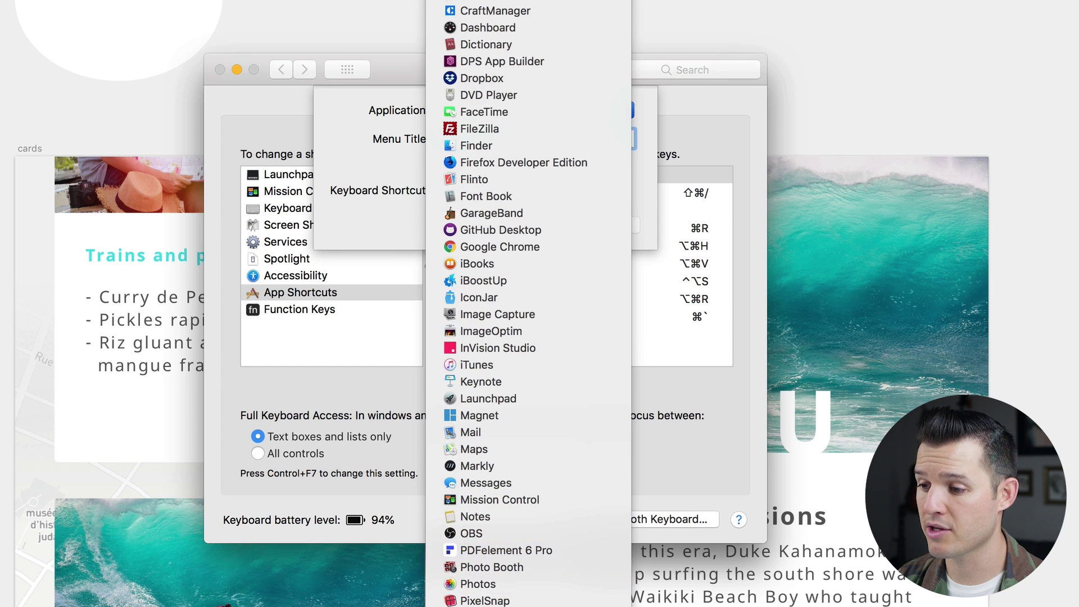
pyautogui.click(444, 599)
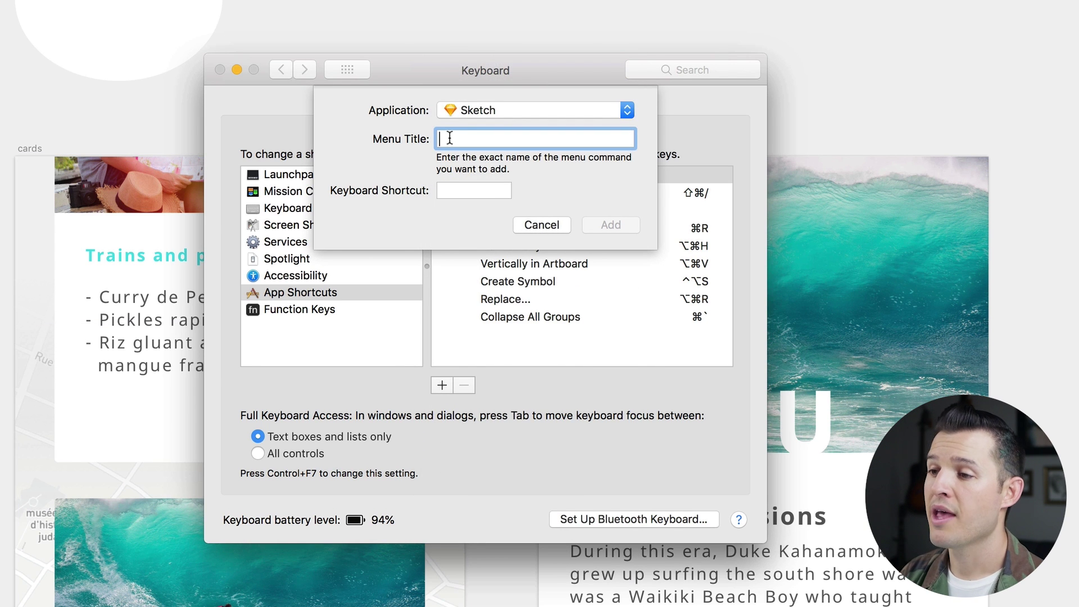
pyautogui.write('Star')
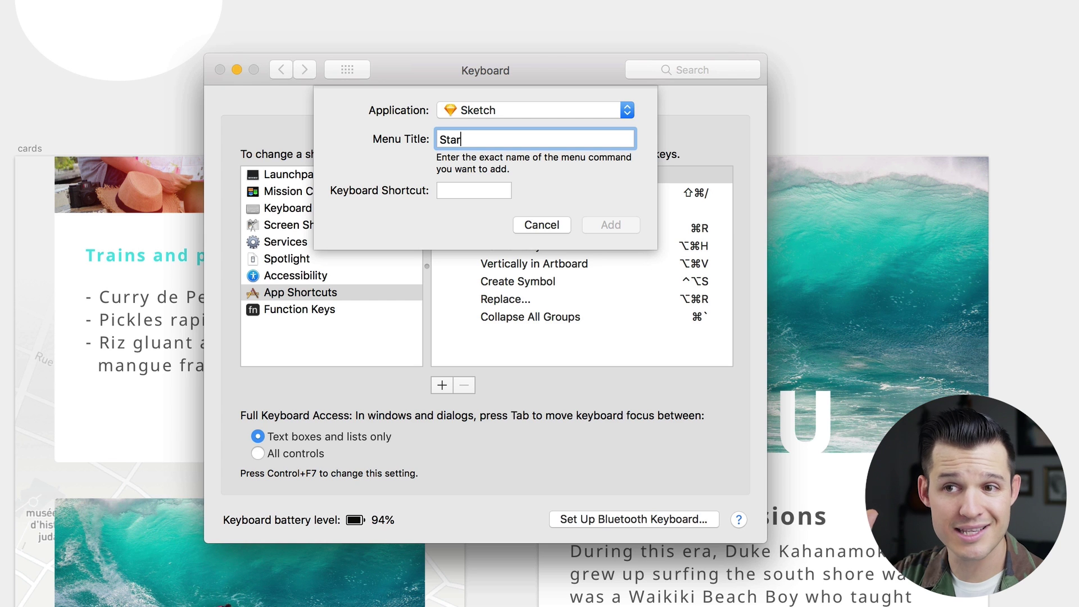
pyautogui.click(474, 190)
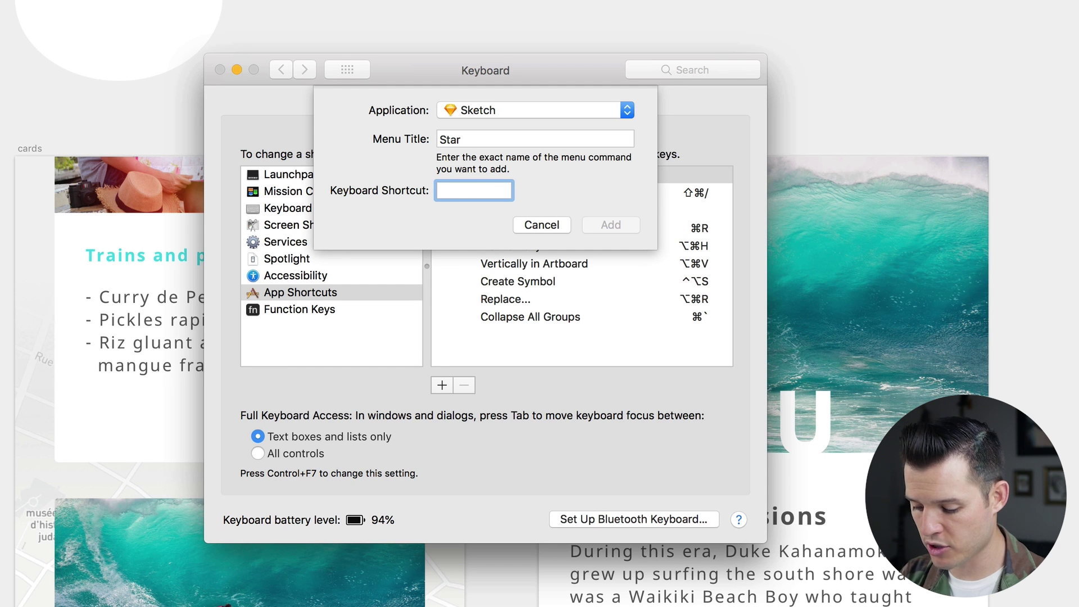
pyautogui.press('ctrl+alt+super+s')
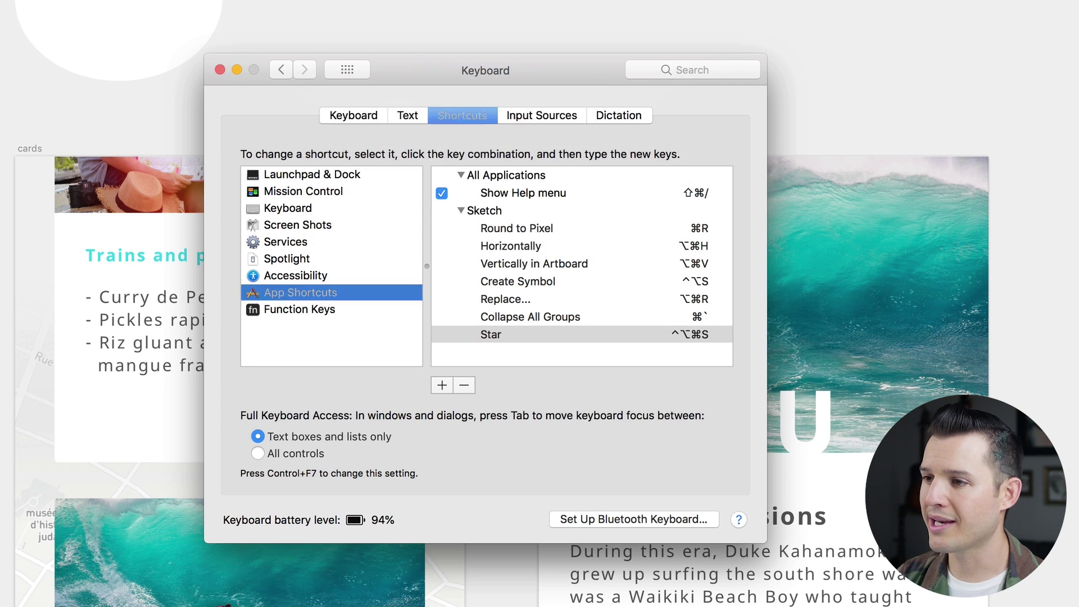
pyautogui.press('super+q')
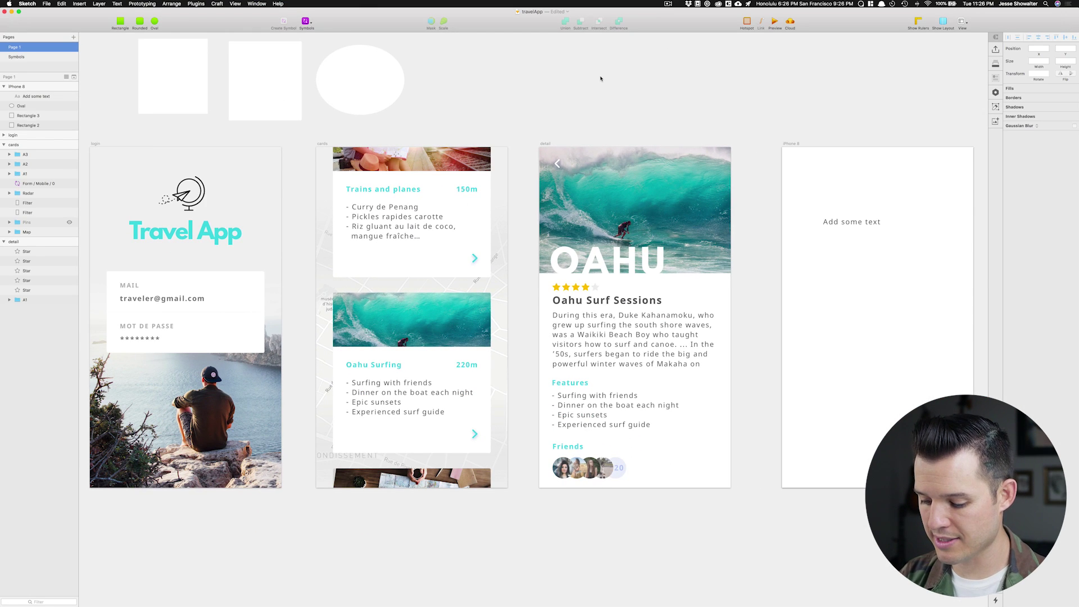
pyautogui.press('r')
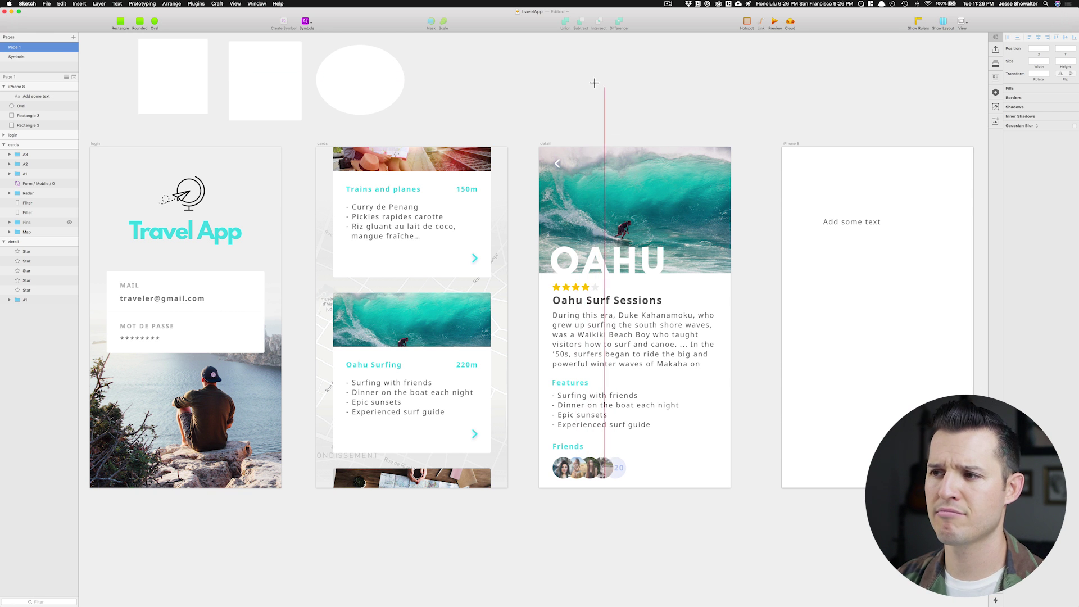
pyautogui.moveTo(572, 59); pyautogui.dragTo(615, 121)
pyautogui.press('super+Tab')
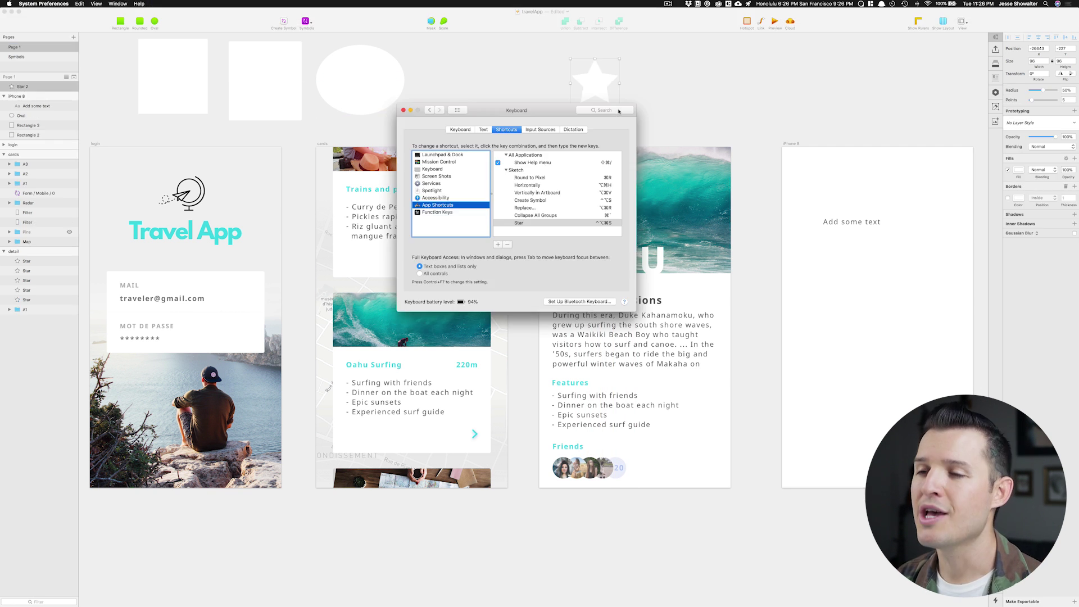
pyautogui.click(672, 111)
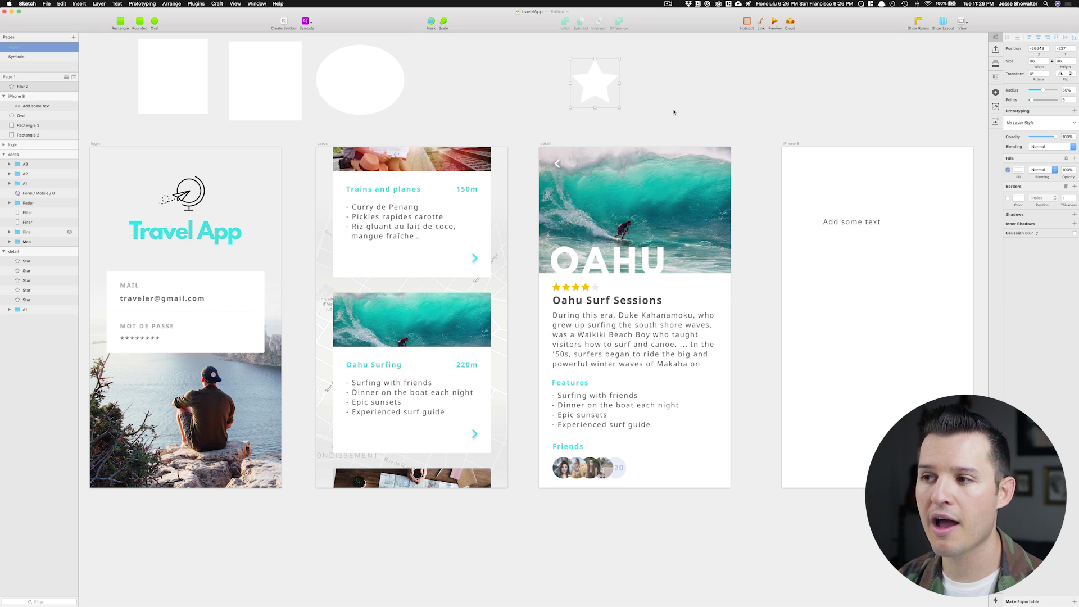
pyautogui.click(601, 96)
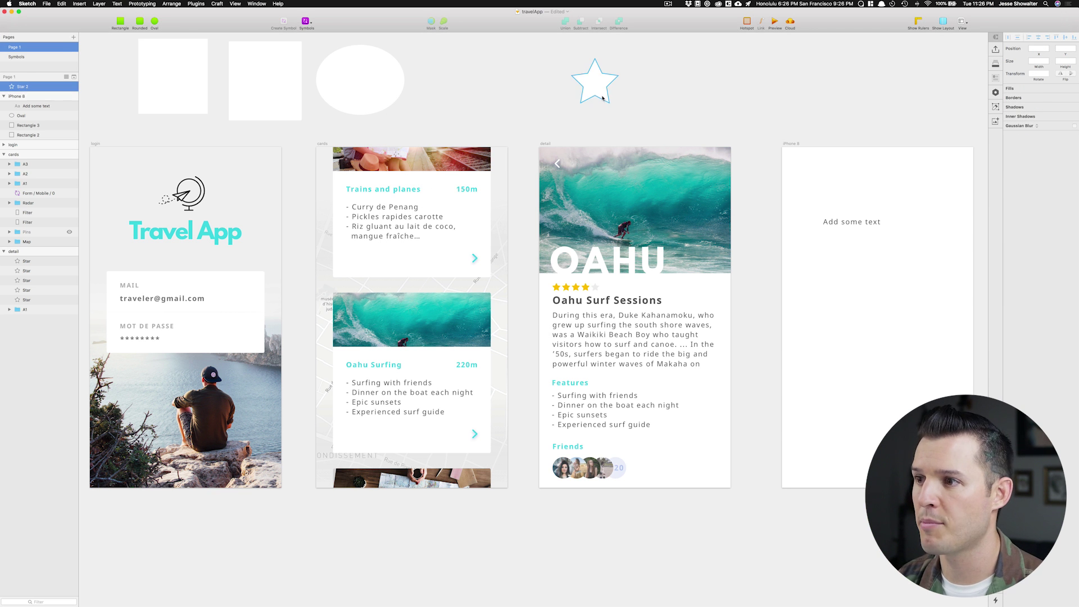
pyautogui.press('Delete')
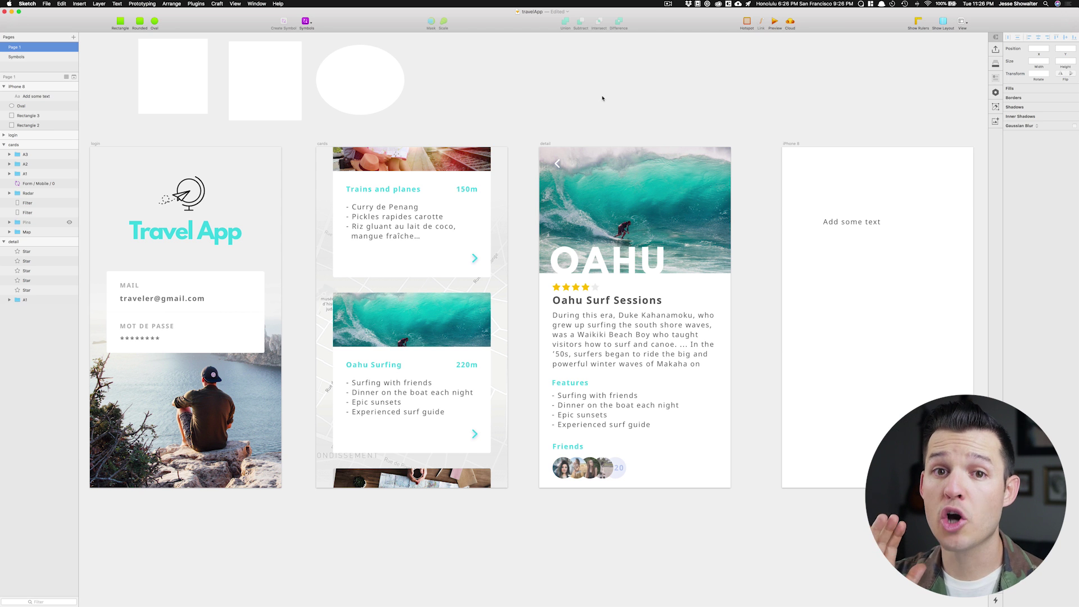
# Step: Drill into the Oahu Surf Sessions heading, then fold the layer list with ⌘~ Collapse All Groups
pyautogui.click(609, 168)
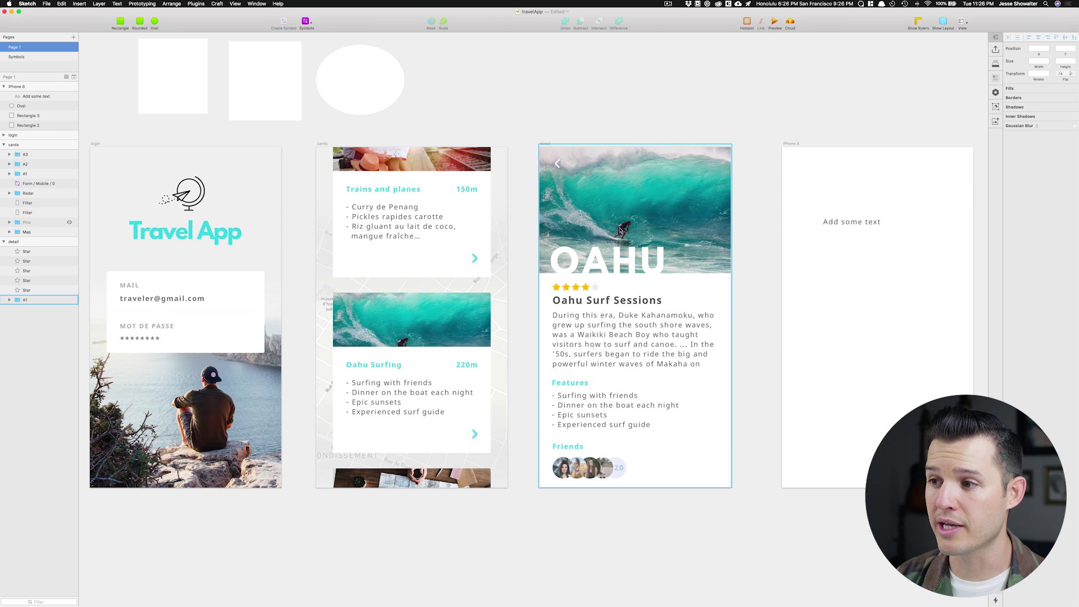
pyautogui.doubleClick(603, 302)
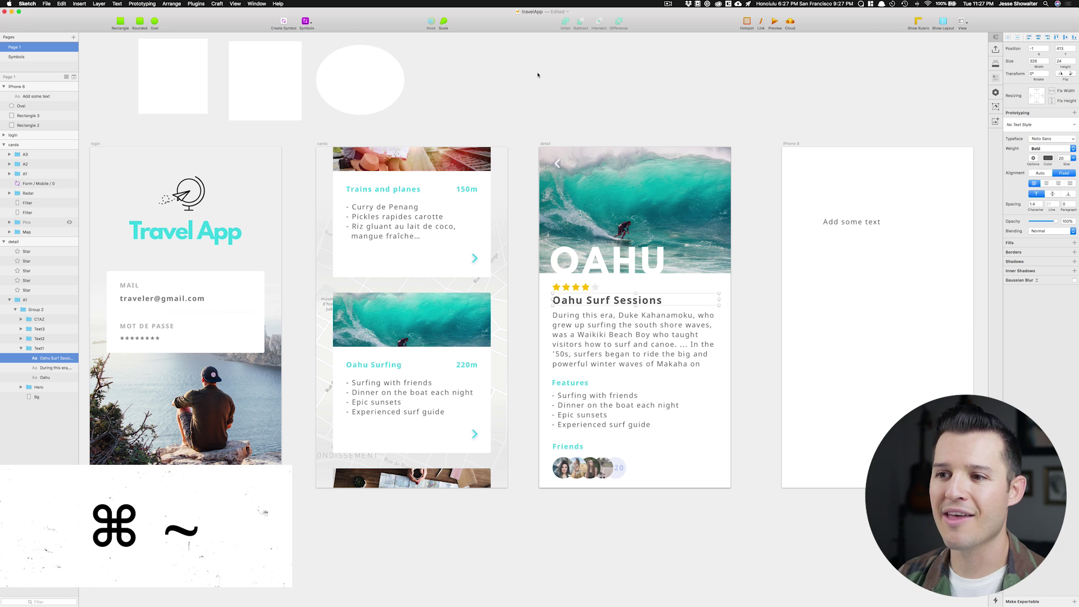
pyautogui.press('super+grave')
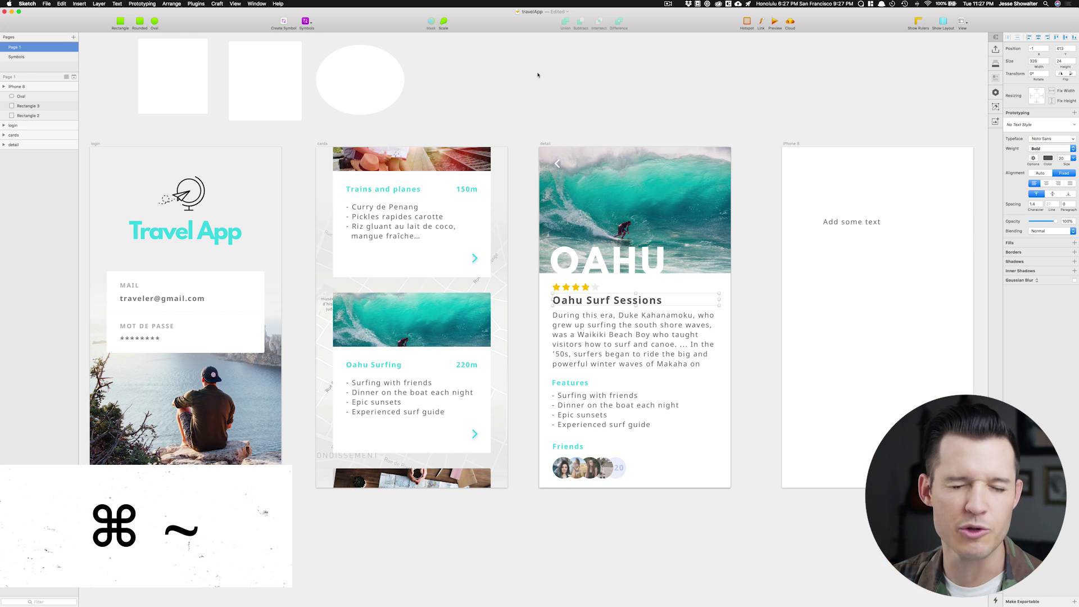
pyautogui.click(537, 75)
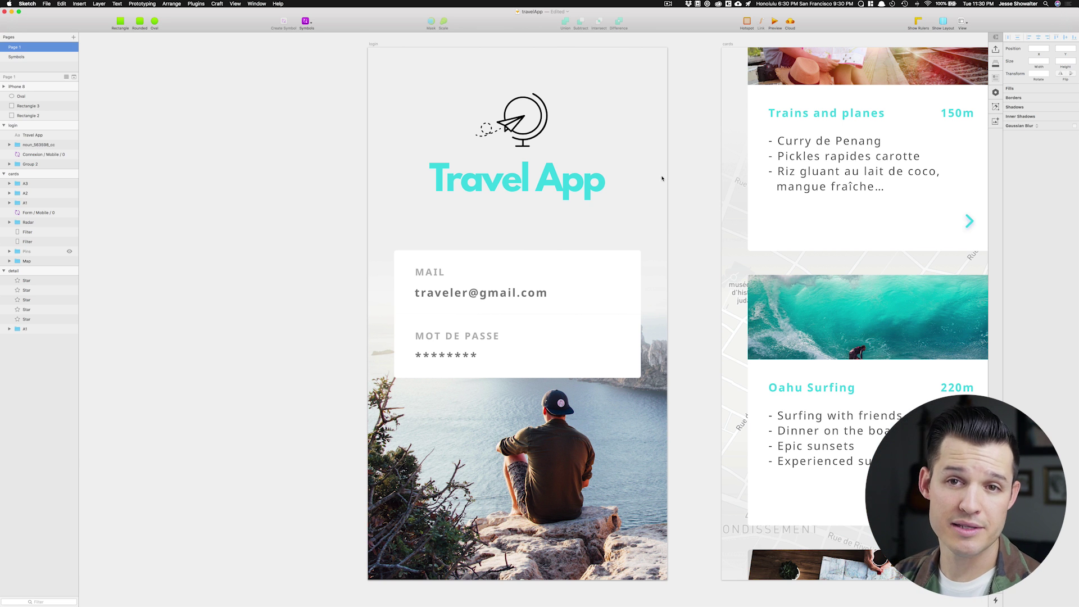
# Step: Round the Travel App title's position from 77.7, 130.2 to 78, 130 with ⌘R
pyautogui.click(543, 183)
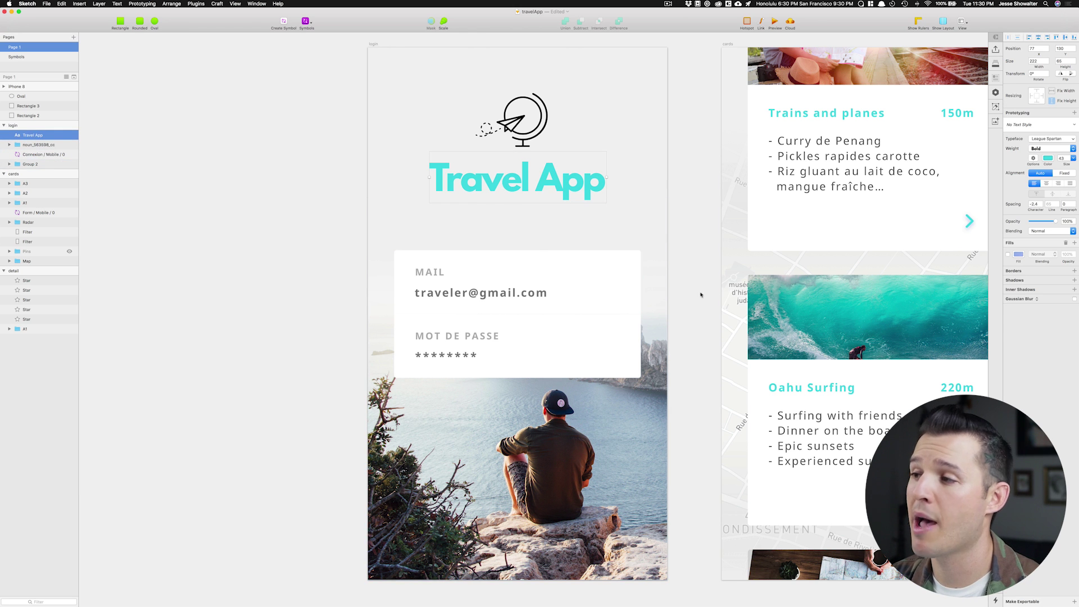
pyautogui.click(1044, 50)
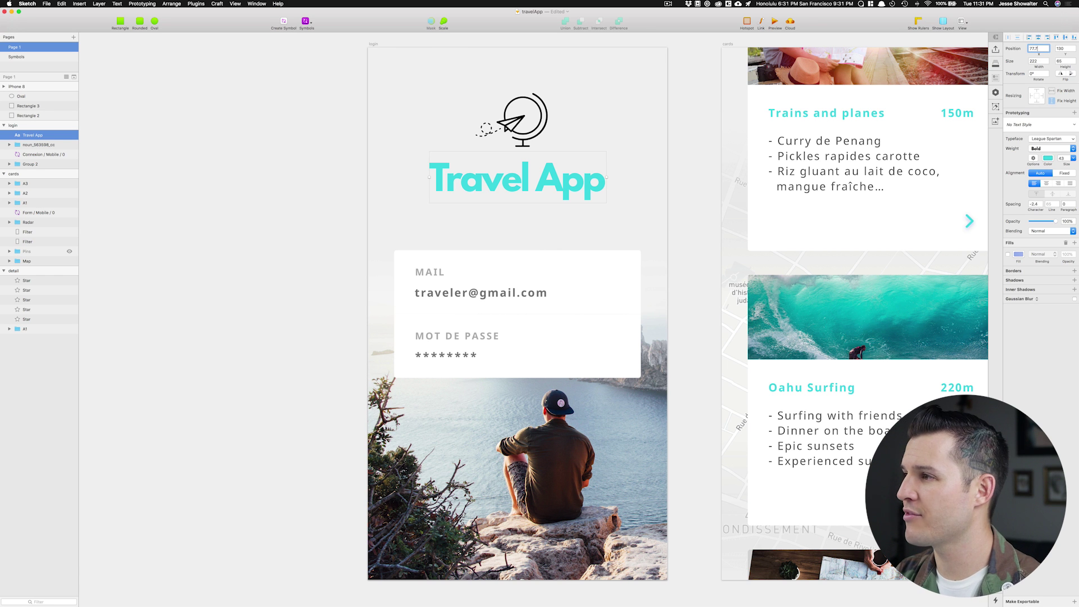
pyautogui.press('Tab')
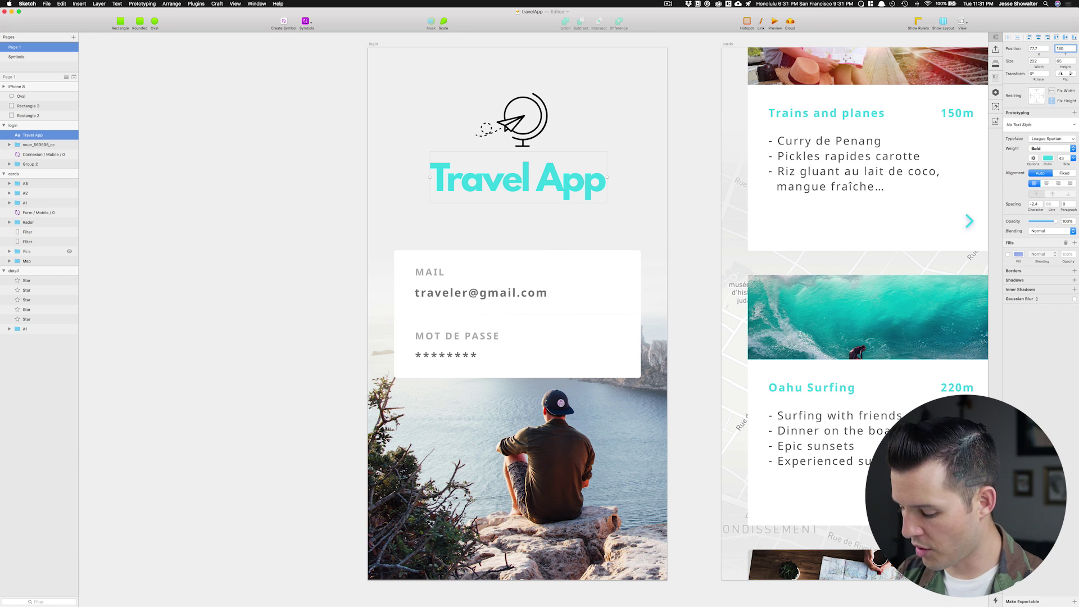
pyautogui.click(244, 200)
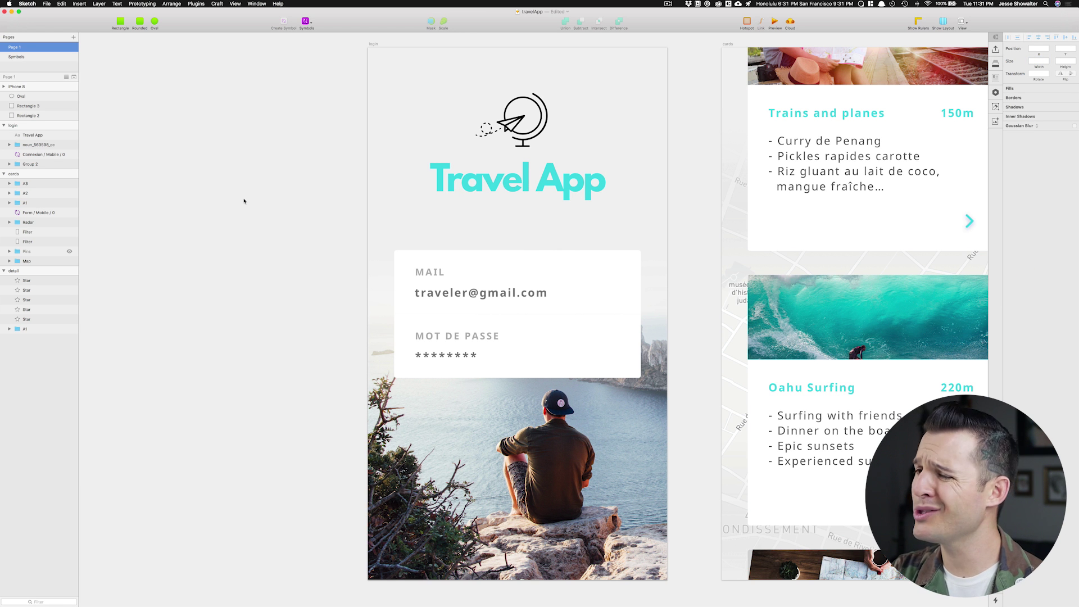
pyautogui.click(496, 187)
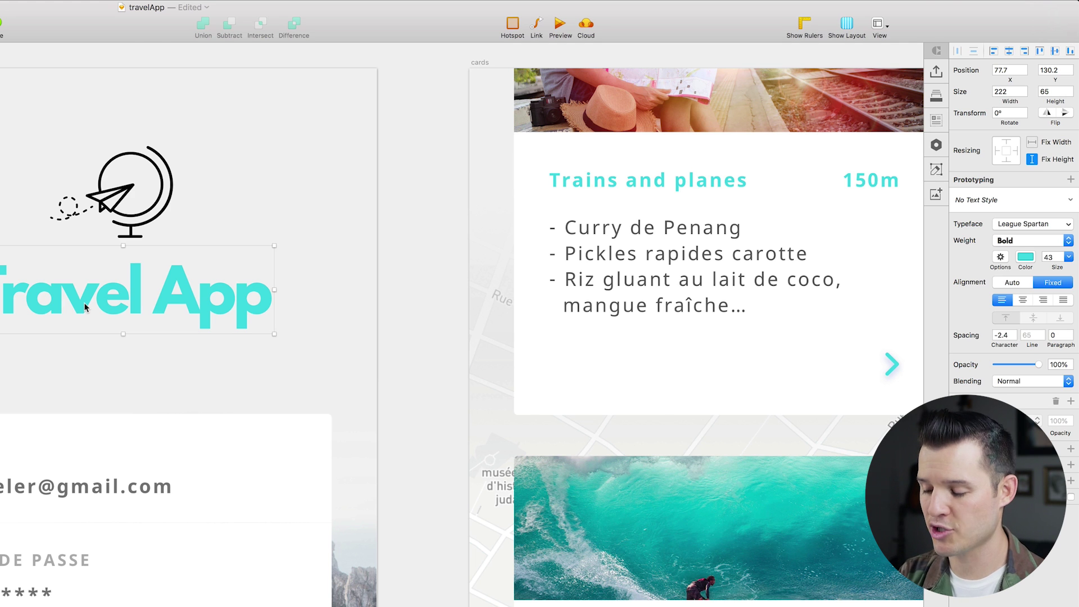
pyautogui.press('super+r')
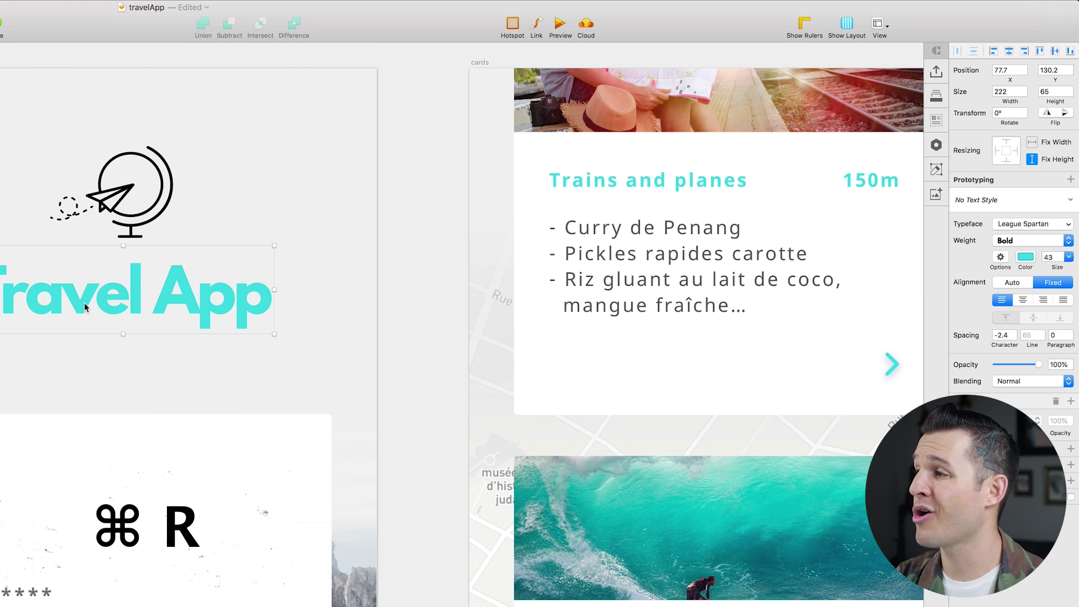
pyautogui.press('super+r')
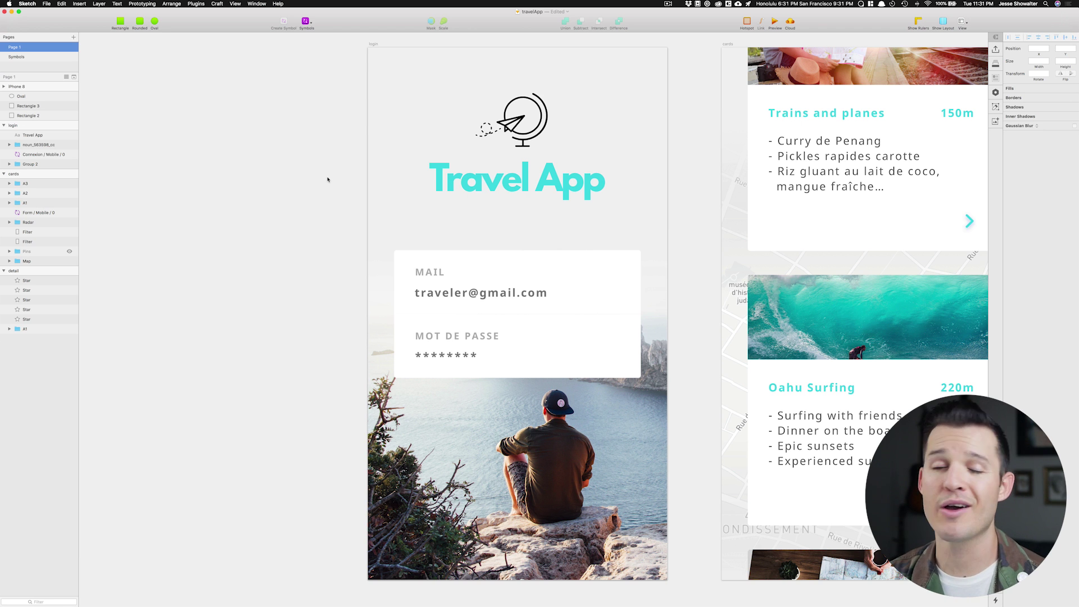
# Step: Start making the Travel App title a symbol, then cancel it
pyautogui.click(450, 180)
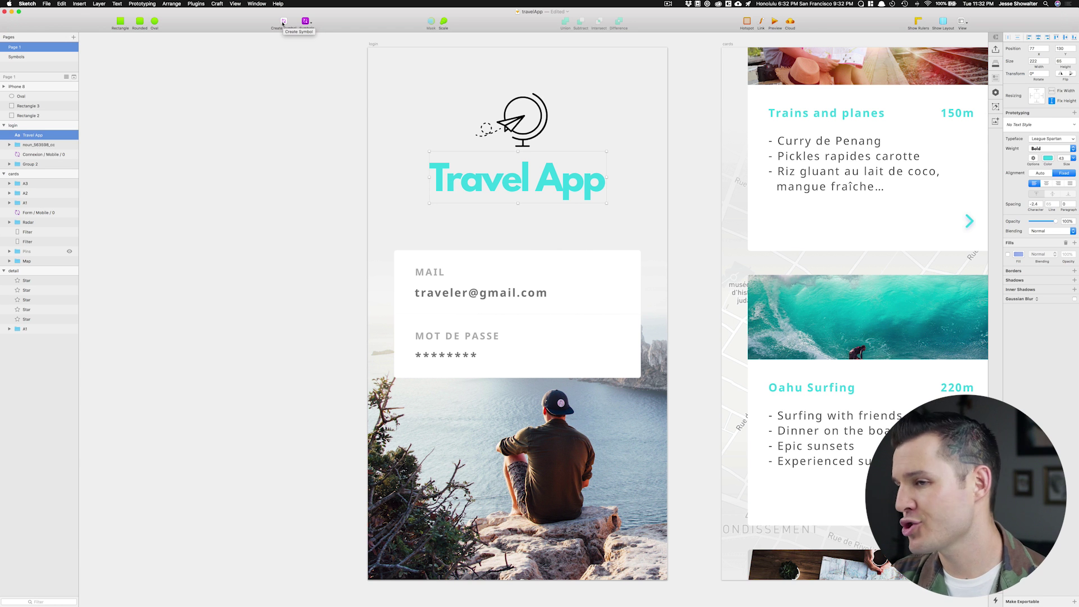
pyautogui.click(290, 264)
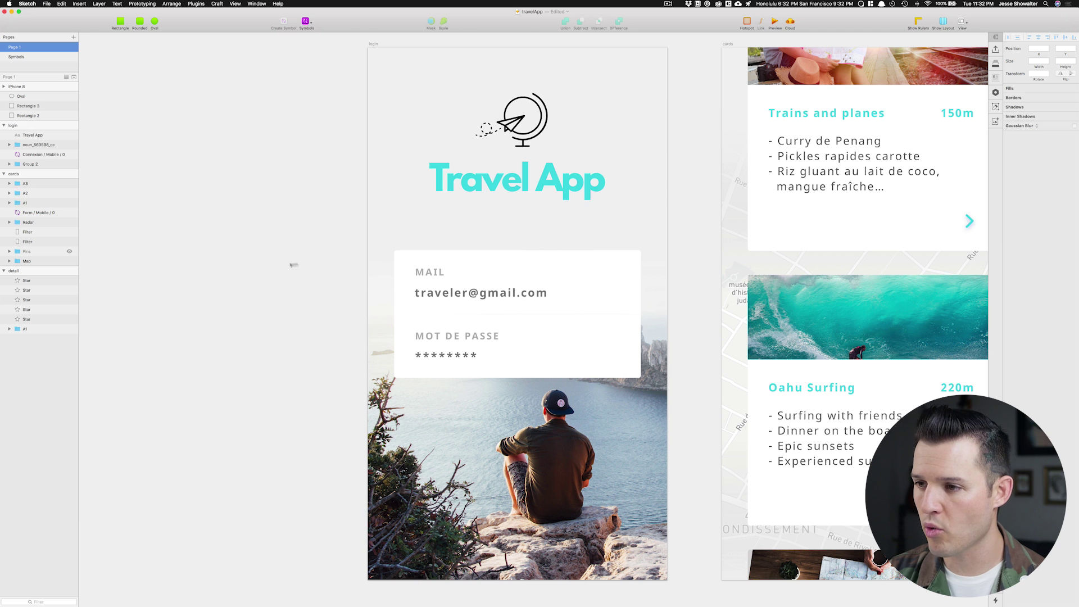
pyautogui.click(477, 176)
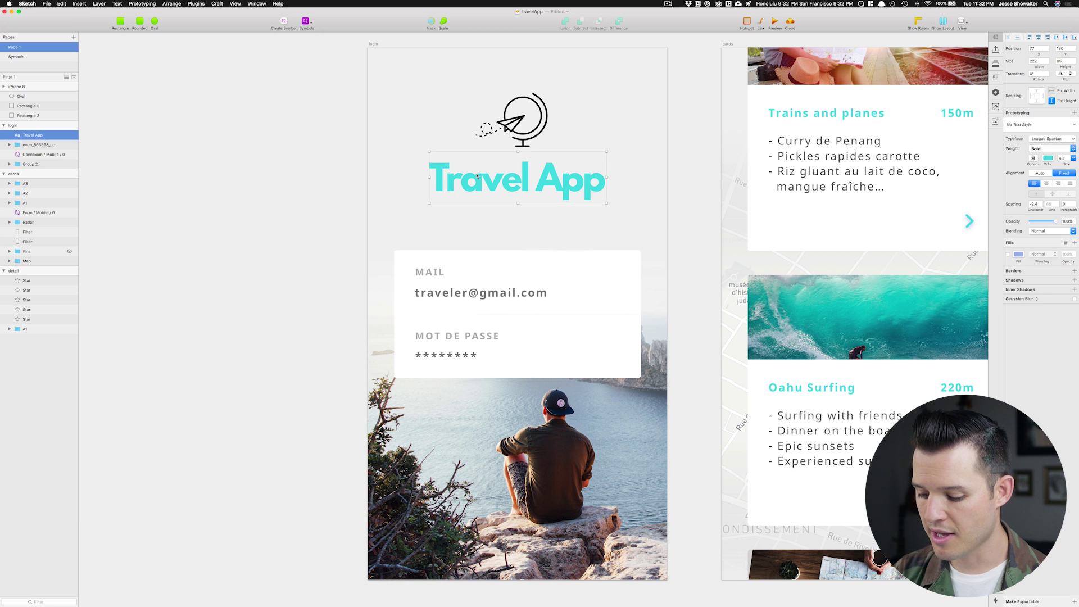
pyautogui.hotkey('ctrl', 'alt', 's')
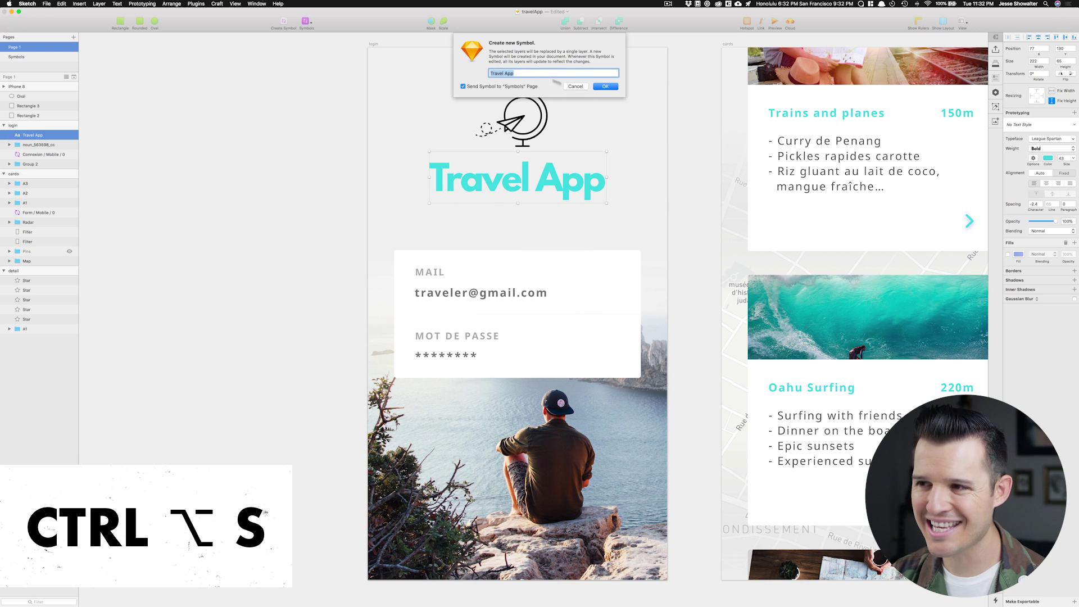
pyautogui.click(575, 86)
# Step: Make the globe icon group a symbol named 'logo' with Ctrl⌥S
pyautogui.click(523, 134)
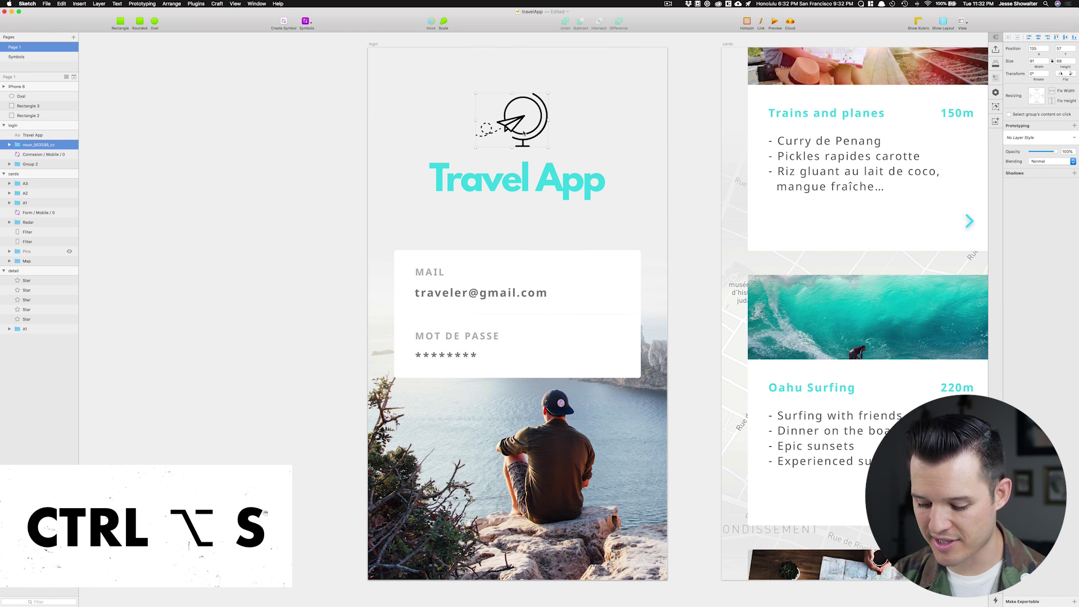
pyautogui.hotkey('ctrl', 'alt', 's')
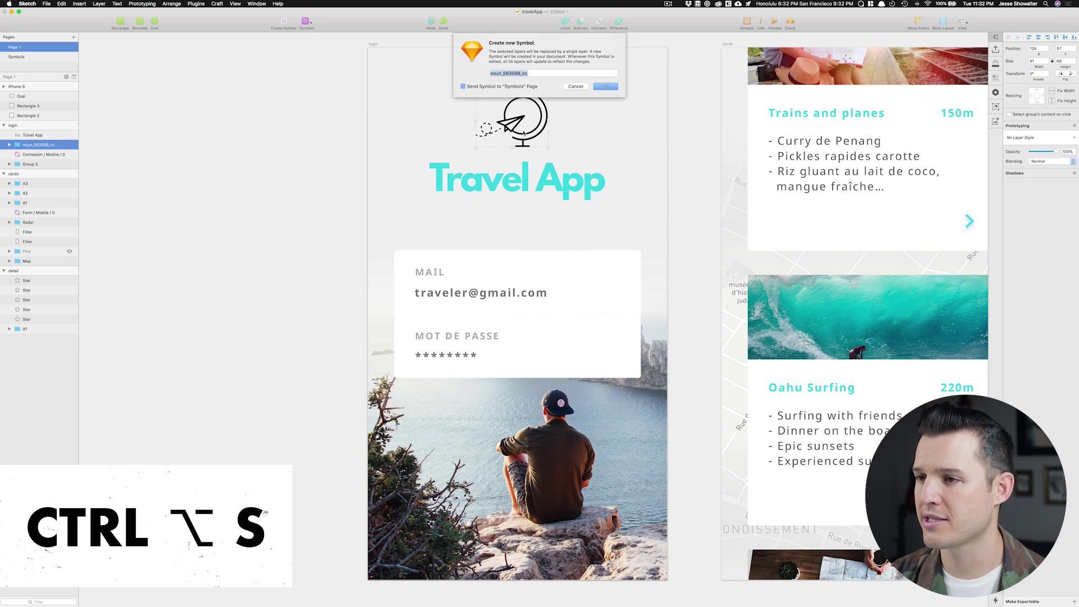
pyautogui.write('logo')
pyautogui.press('Return')
pyautogui.click(294, 281)
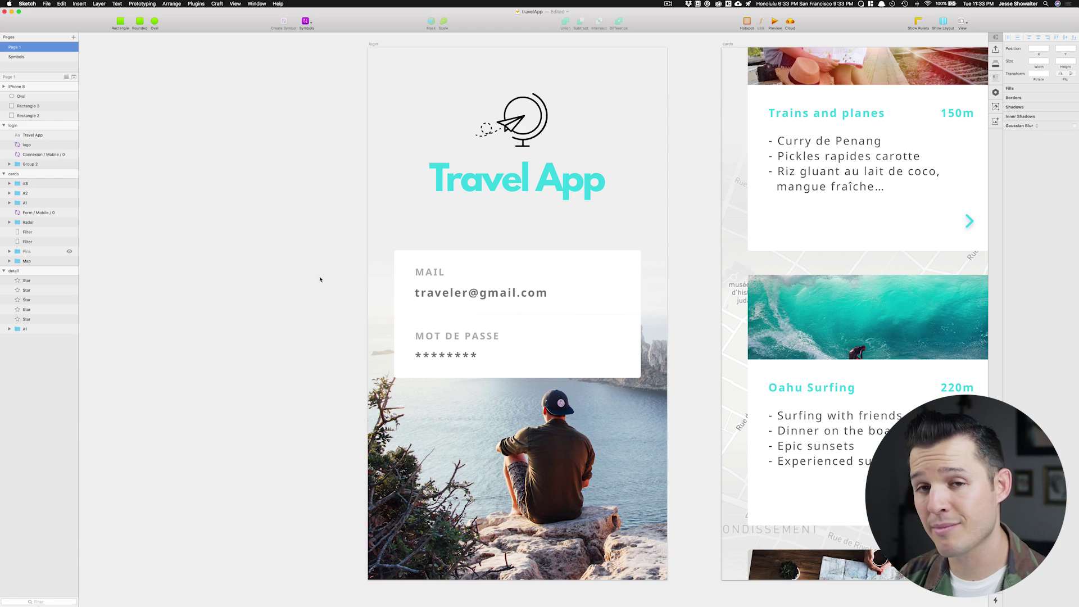
pyautogui.hscroll(10, 319, 279)
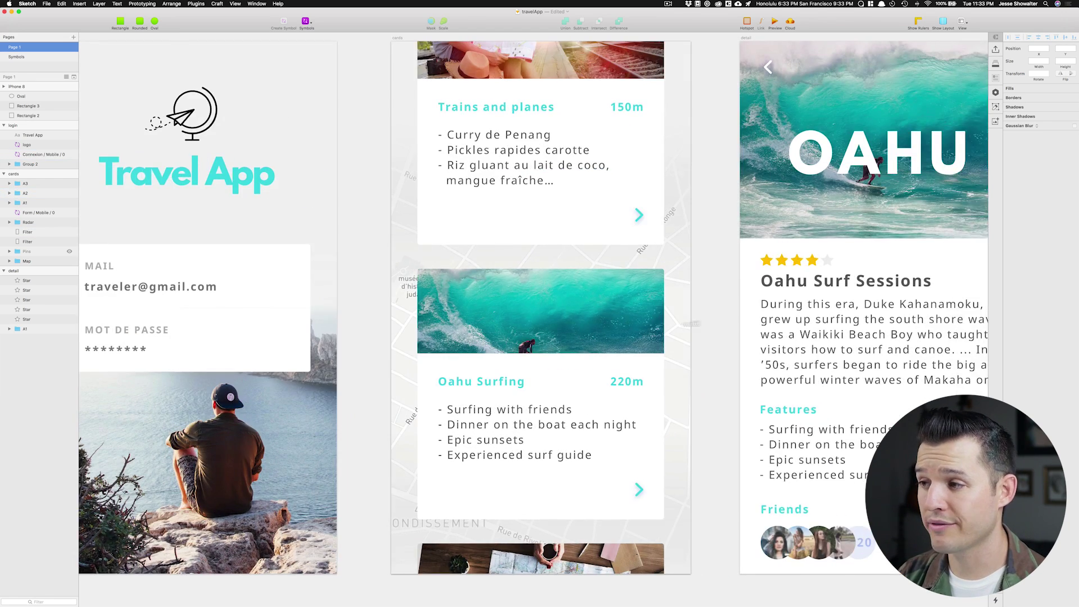
# Step: Replace the Oahu hero image with pexels-photo-346768.jpg from the Desktop using ⌘⌥R
pyautogui.hscroll(8, 533, 314)
pyautogui.keyDown('super'); pyautogui.click(632, 157); pyautogui.keyUp('super')
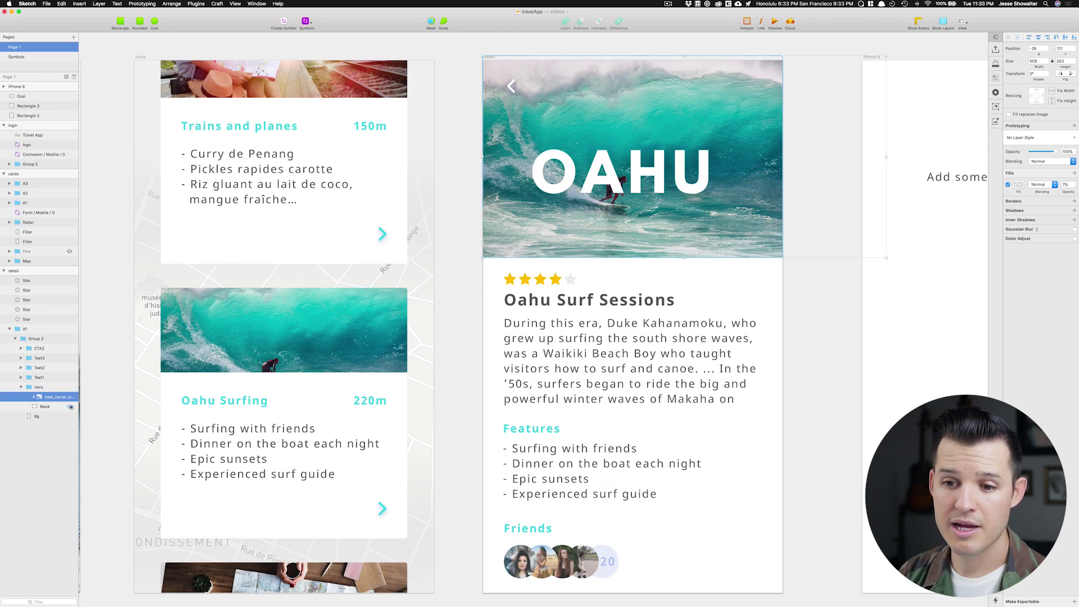
pyautogui.moveTo(79, 407); pyautogui.dragTo(111, 406)
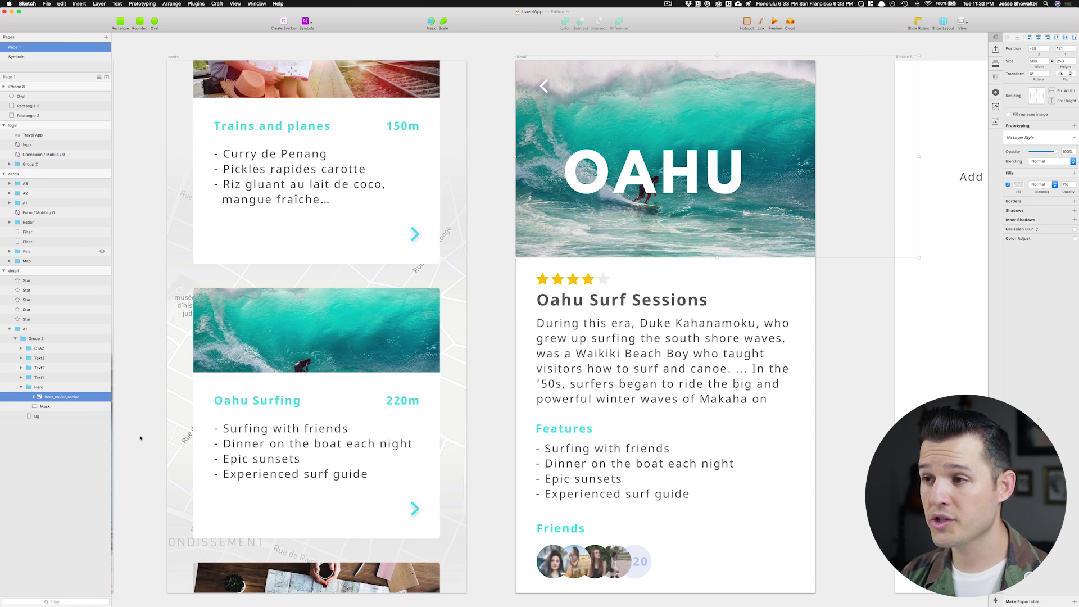
pyautogui.press('super+alt+r')
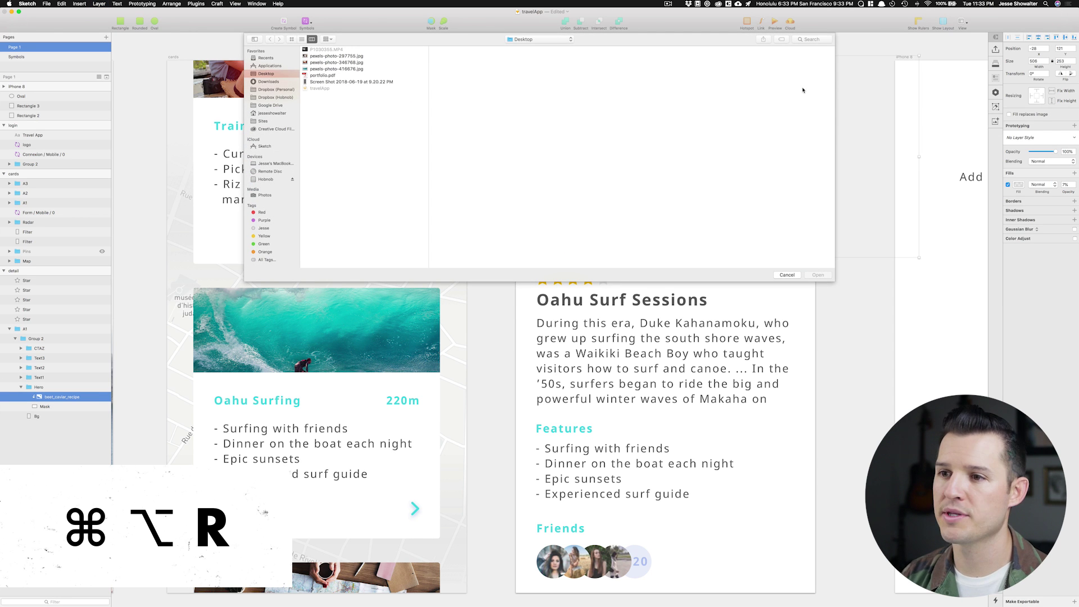
pyautogui.click(323, 67)
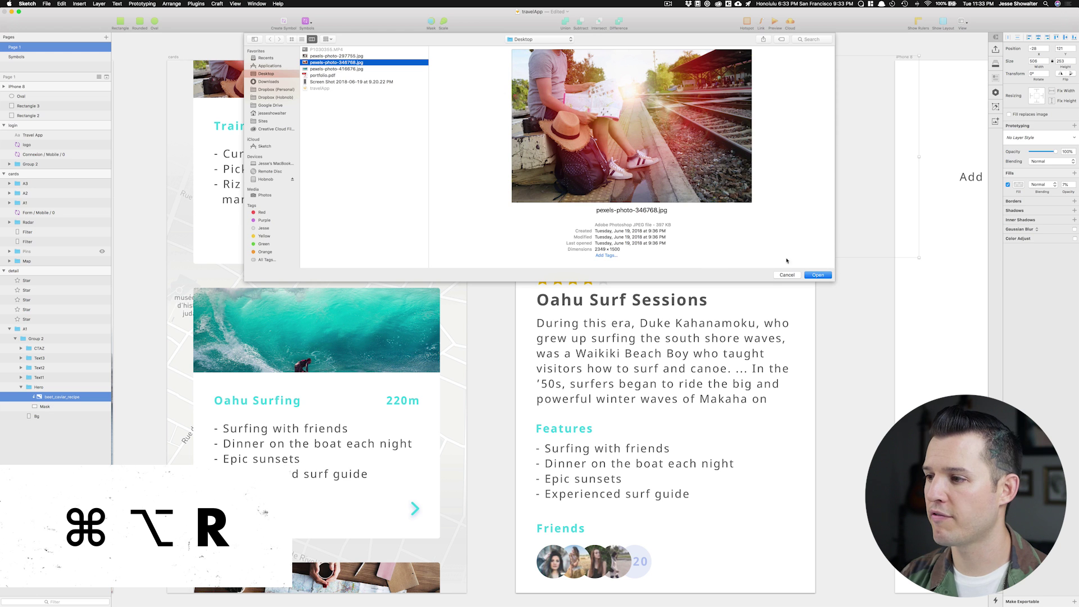
pyautogui.click(809, 275)
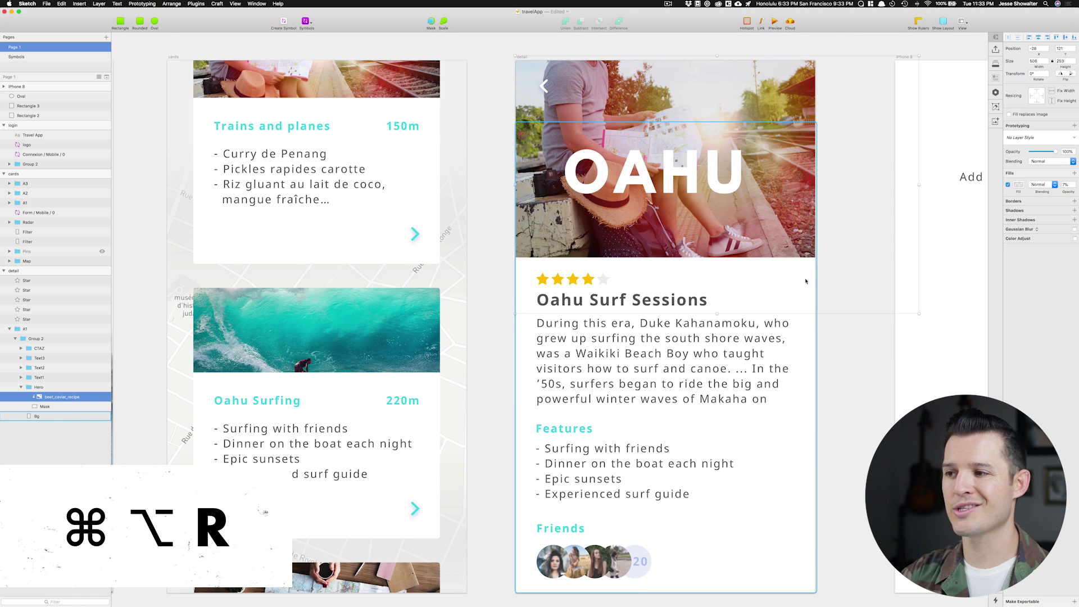